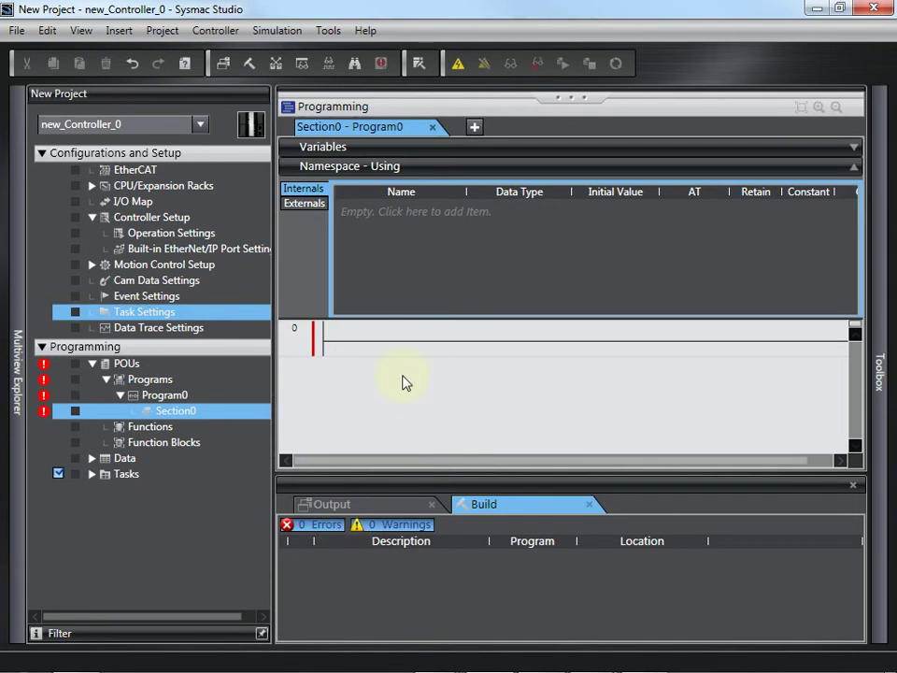
Place a TON timer named TimerFB on rung 0 with TimerPT on PT and TimerET on ET
{"action": "left_click", "coordinate": [409, 347]}
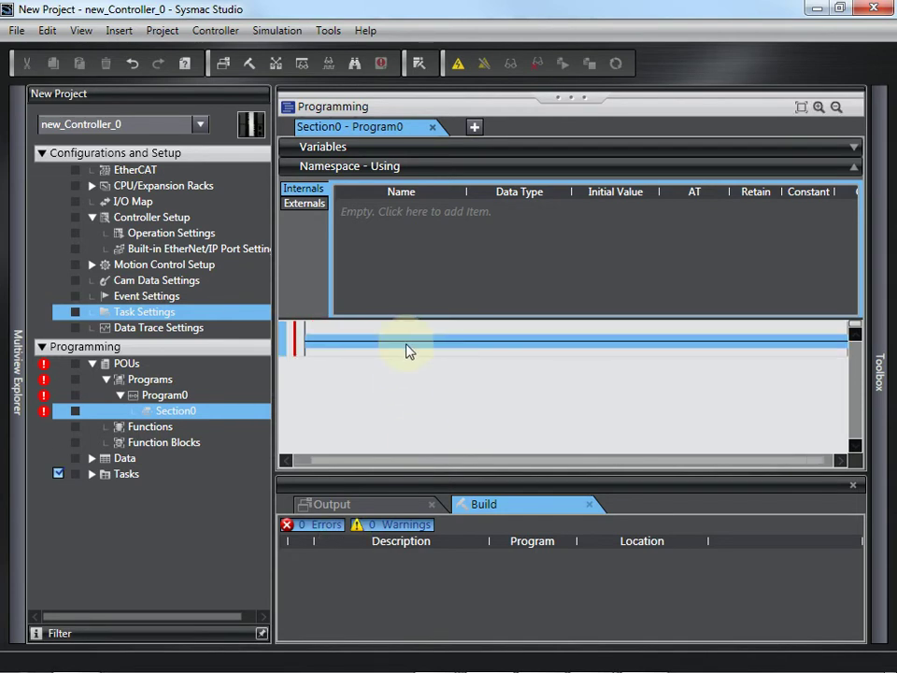
{"action": "type", "text": "fTON"}
{"action": "key", "text": "Return"}
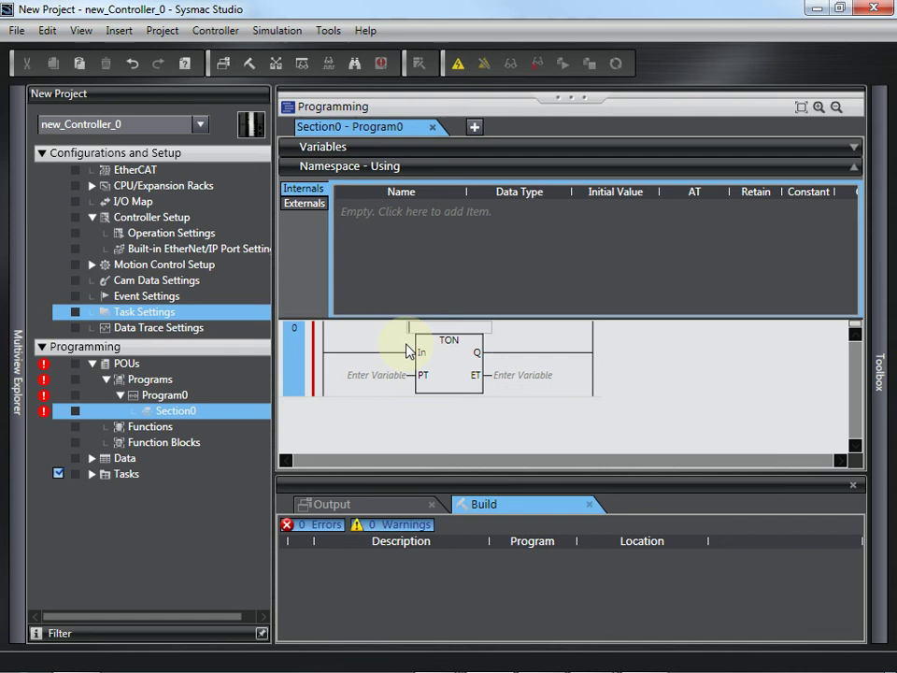
{"action": "type", "text": "TimerFB"}
{"action": "key", "text": "Return"}
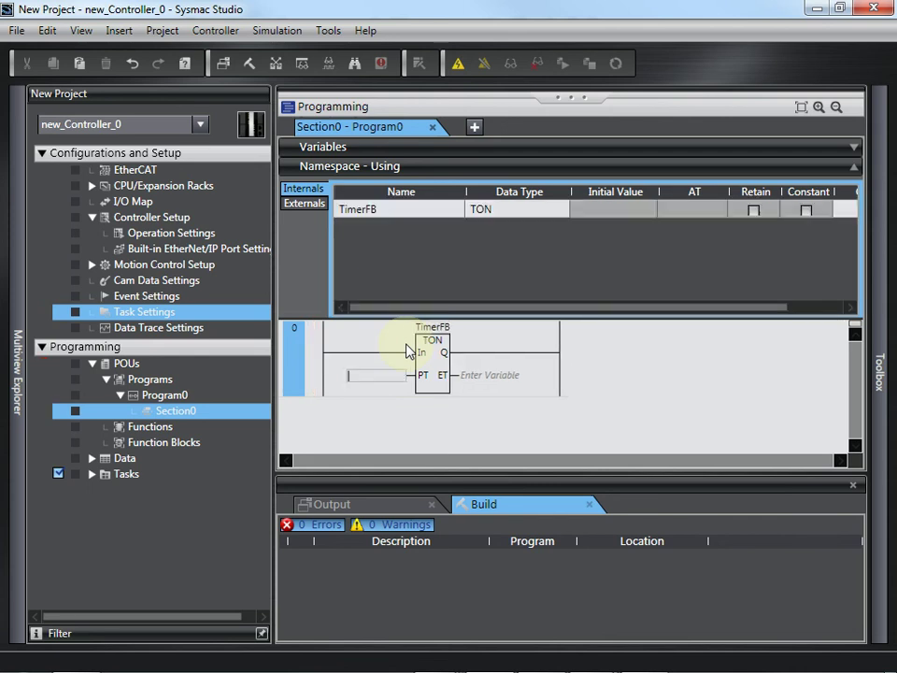
{"action": "type", "text": "TimerPT"}
{"action": "key", "text": "Return"}
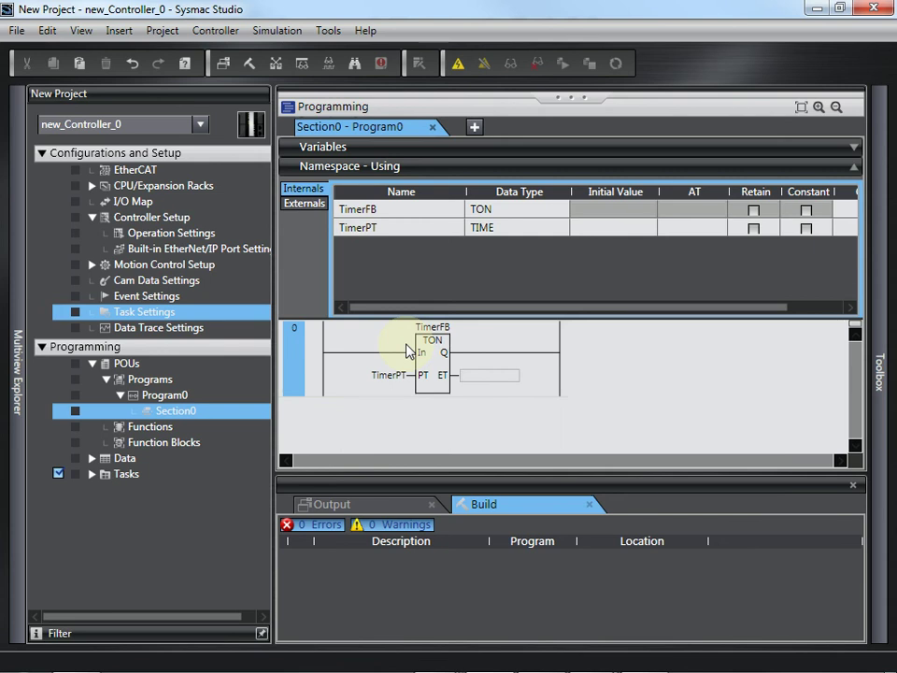
{"action": "type", "text": "TimerET"}
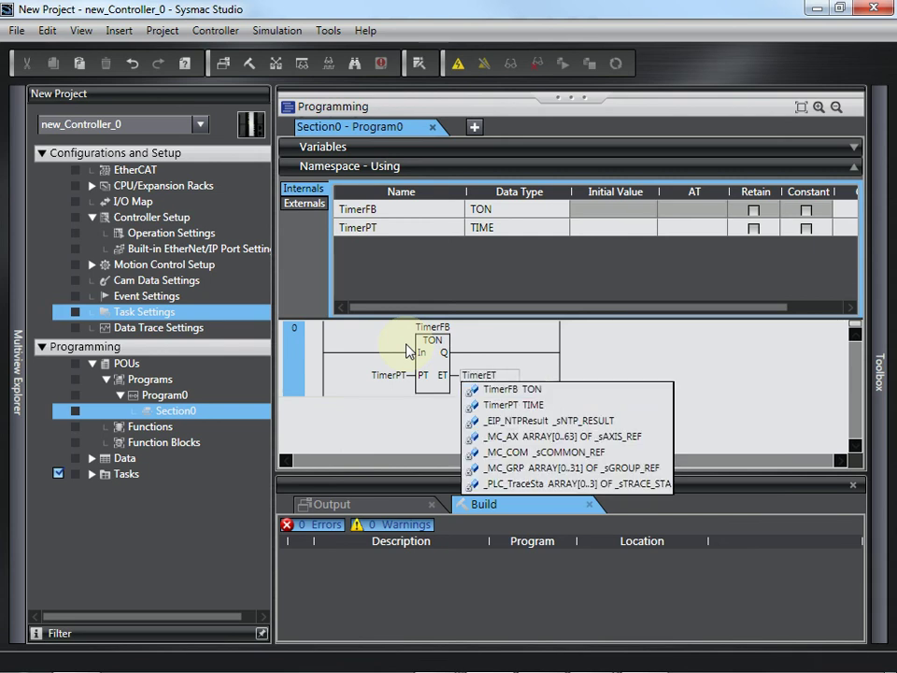
{"action": "key", "text": "Return"}
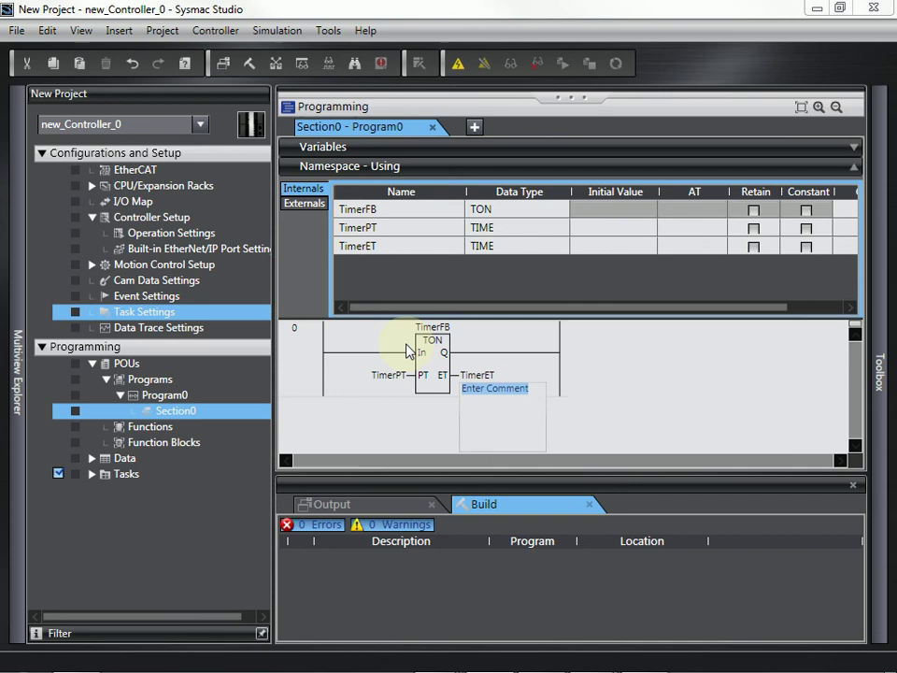
Add a normally closed TimerFB.Q contact before the timer's In input
{"action": "left_click", "coordinate": [339, 354]}
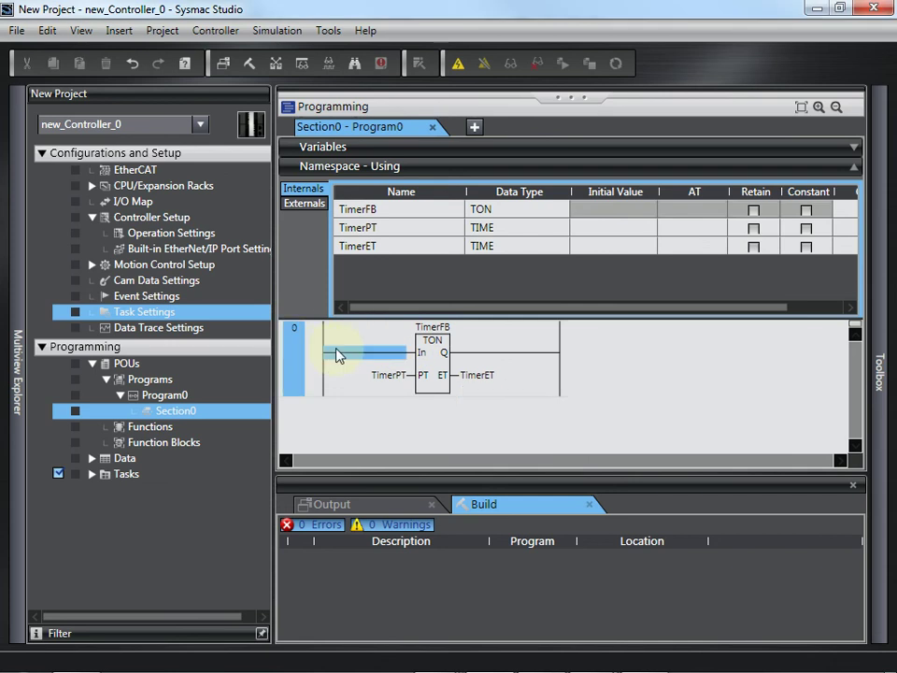
{"action": "type", "text": "cT"}
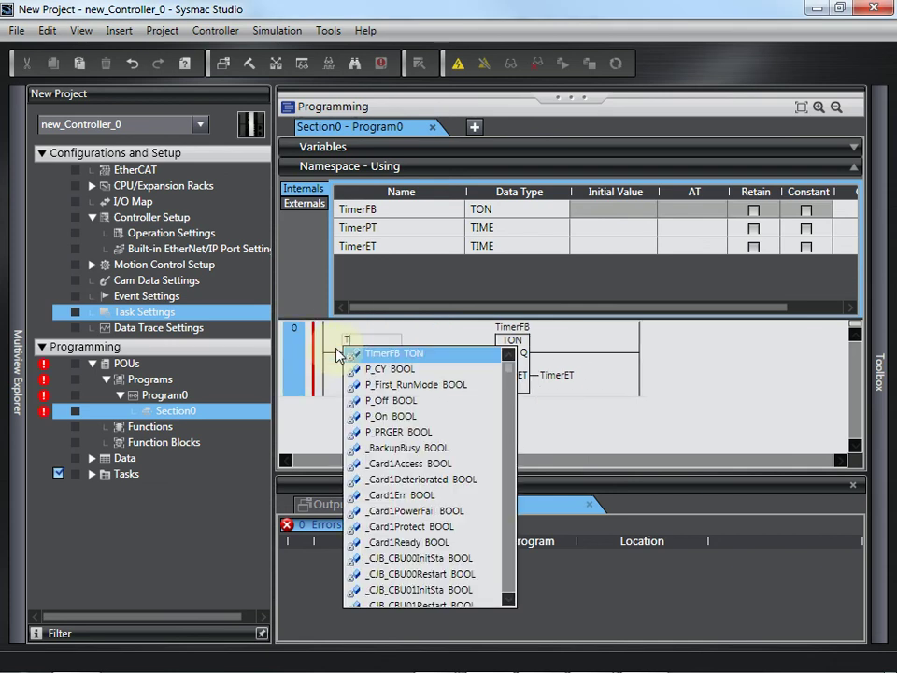
{"action": "type", "text": "imerFB."}
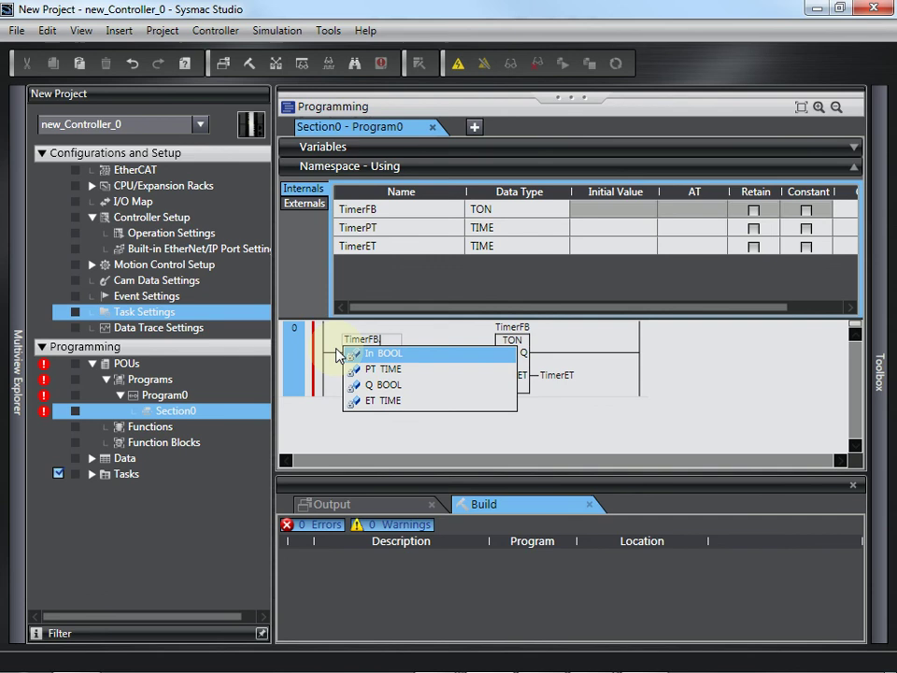
{"action": "type", "text": "Q"}
{"action": "key", "text": "Return"}
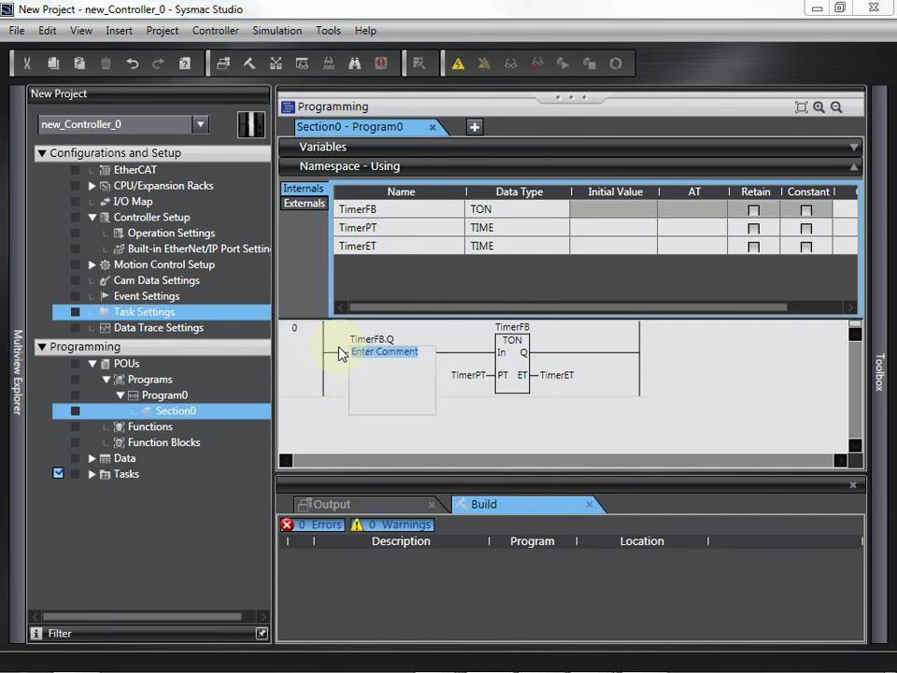
{"action": "left_click", "coordinate": [549, 425]}
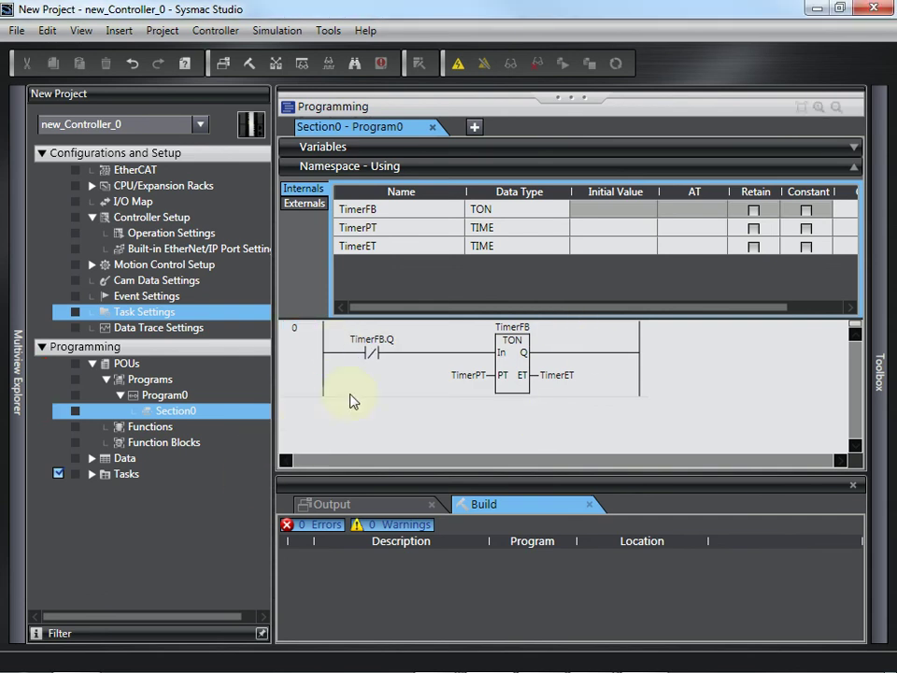
Enter %W0 as TimerPT's AT address and %W4 as TimerET's AT address in the Variables table
{"action": "left_click", "coordinate": [682, 235]}
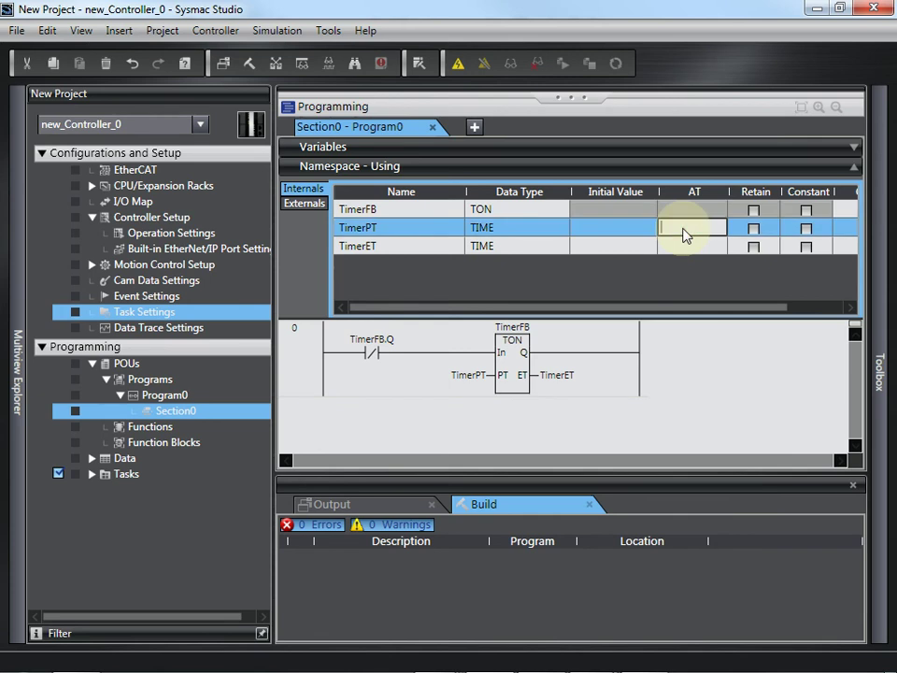
{"action": "type", "text": "%W0"}
{"action": "key", "text": "Return"}
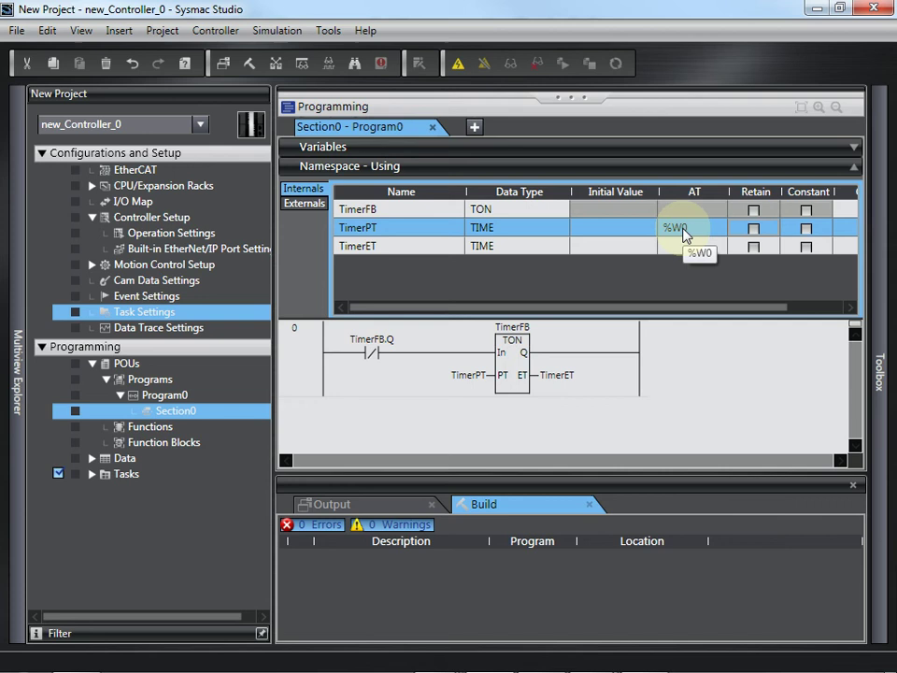
{"action": "left_click", "coordinate": [678, 246]}
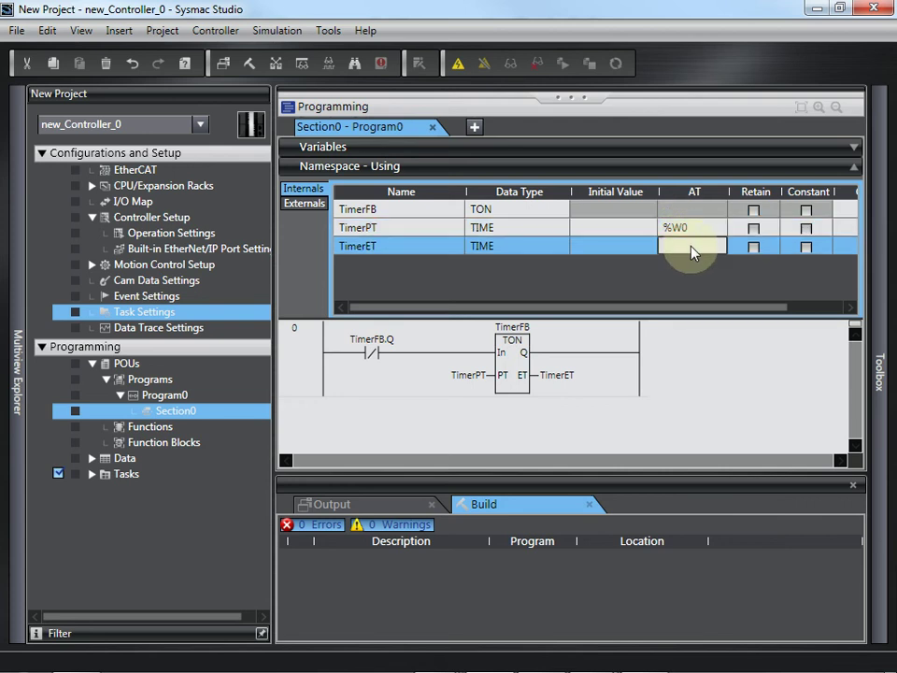
{"action": "type", "text": "%W4"}
{"action": "key", "text": "Return"}
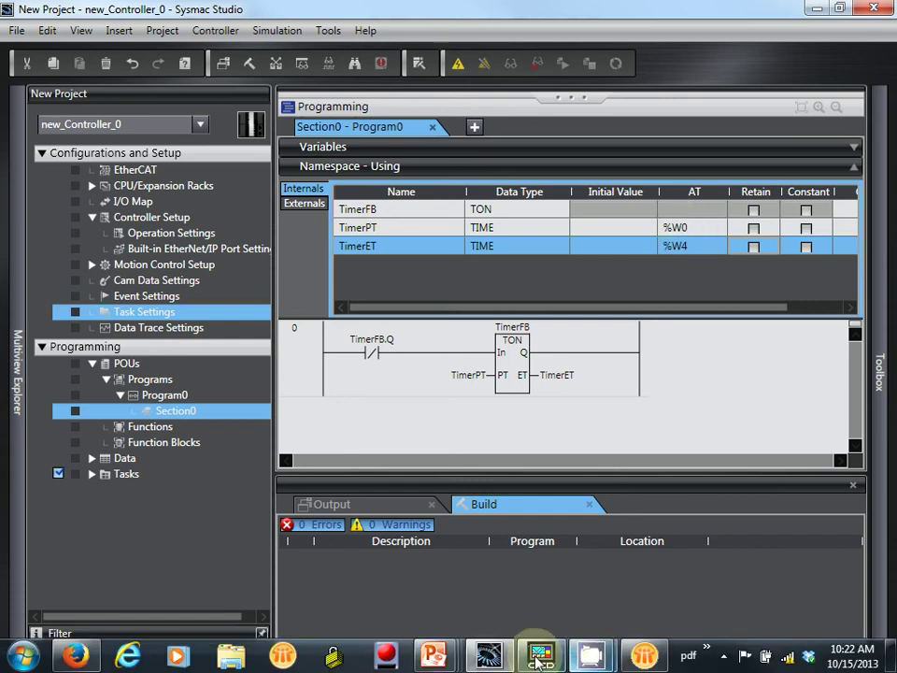
Create a new CX-Designer project titled 'timer' on system version 8.6, overwriting NewProject
{"action": "left_click", "coordinate": [536, 655]}
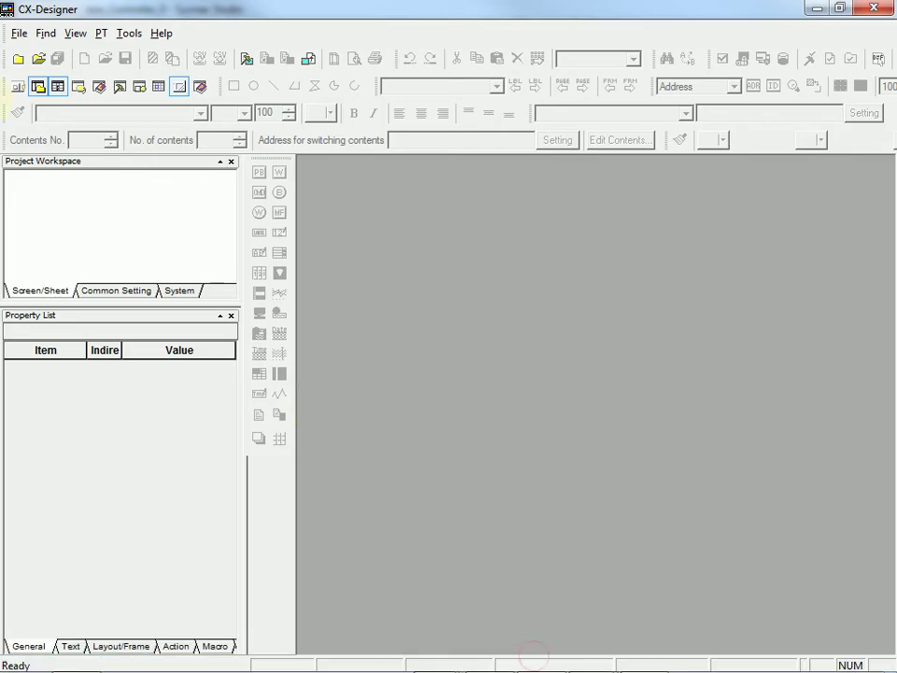
{"action": "left_click", "coordinate": [17, 58]}
{"action": "left_click", "coordinate": [443, 290]}
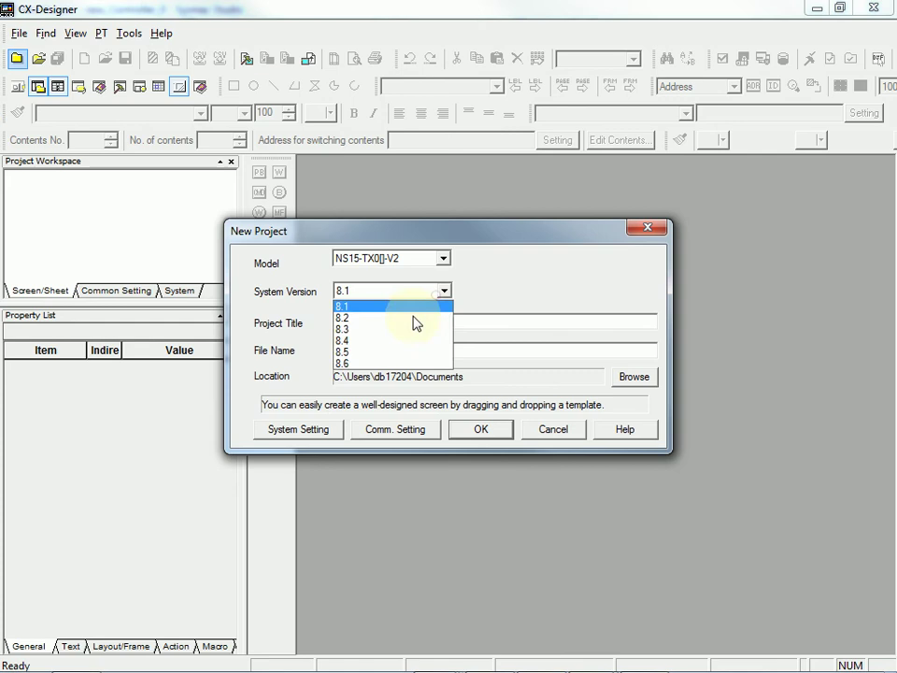
{"action": "left_click", "coordinate": [392, 364]}
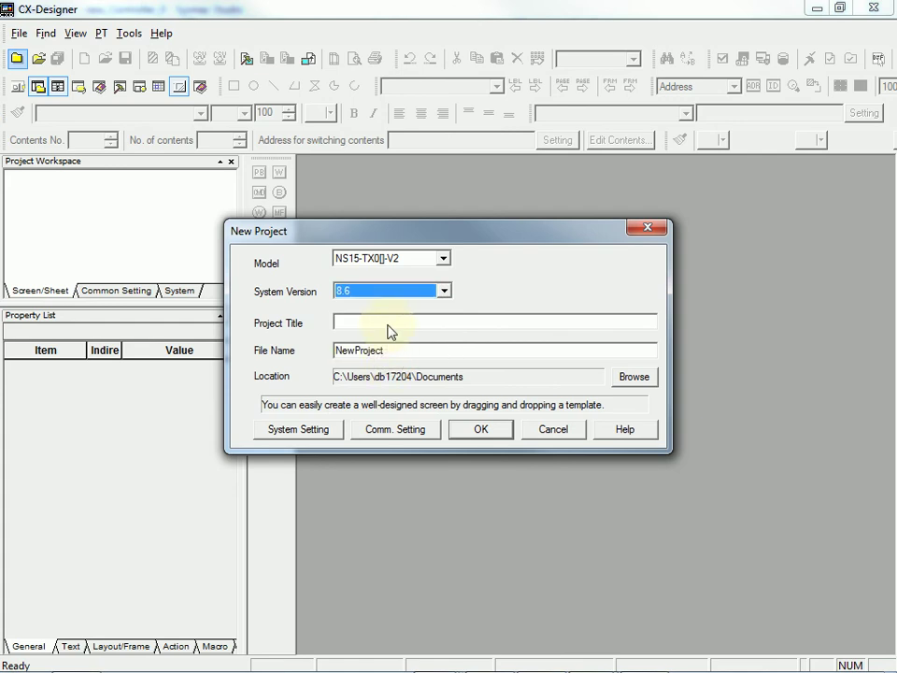
{"action": "left_click", "coordinate": [388, 322]}
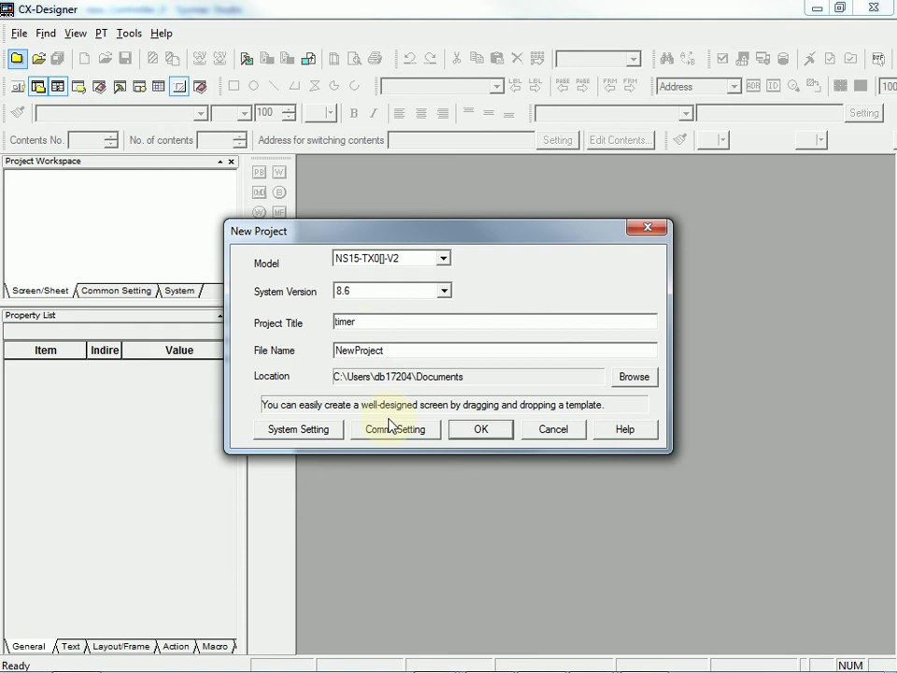
{"action": "key", "text": "Return"}
{"action": "left_click", "coordinate": [467, 385]}
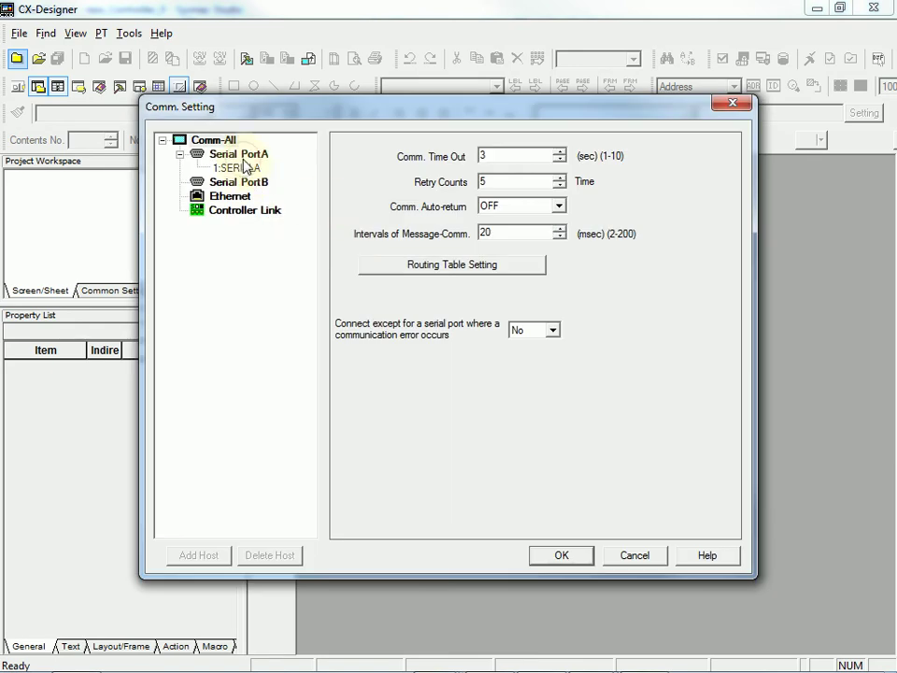
Set serial port A to not used
{"action": "left_click", "coordinate": [245, 165]}
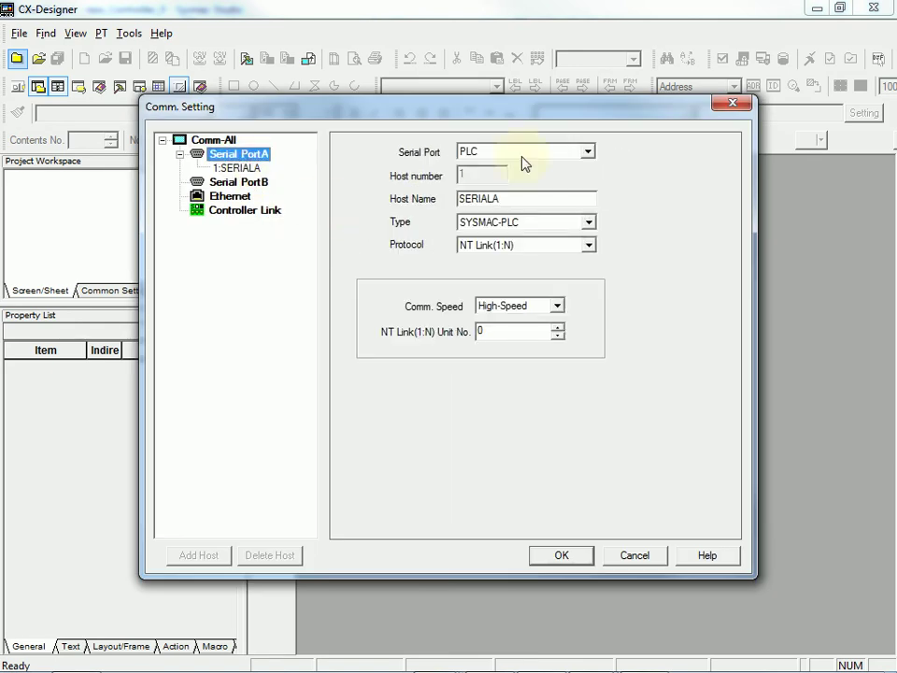
{"action": "left_click", "coordinate": [524, 152]}
{"action": "left_click", "coordinate": [515, 165]}
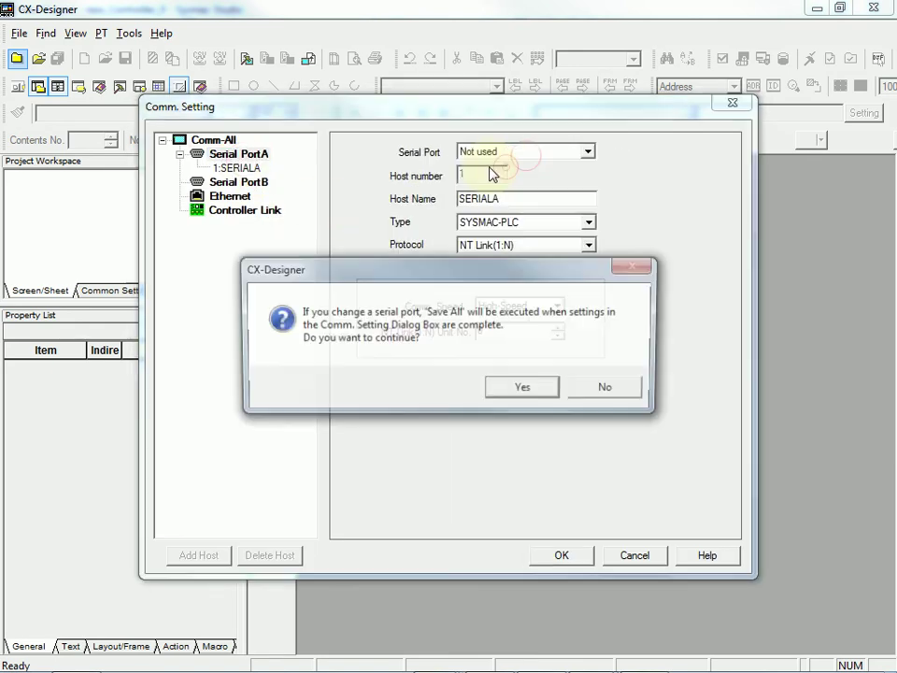
{"action": "left_click", "coordinate": [521, 388]}
Enable Ethernet and add host NJ of type SYSMAC-NJ at IP 192.168.250.1
{"action": "left_click", "coordinate": [230, 181]}
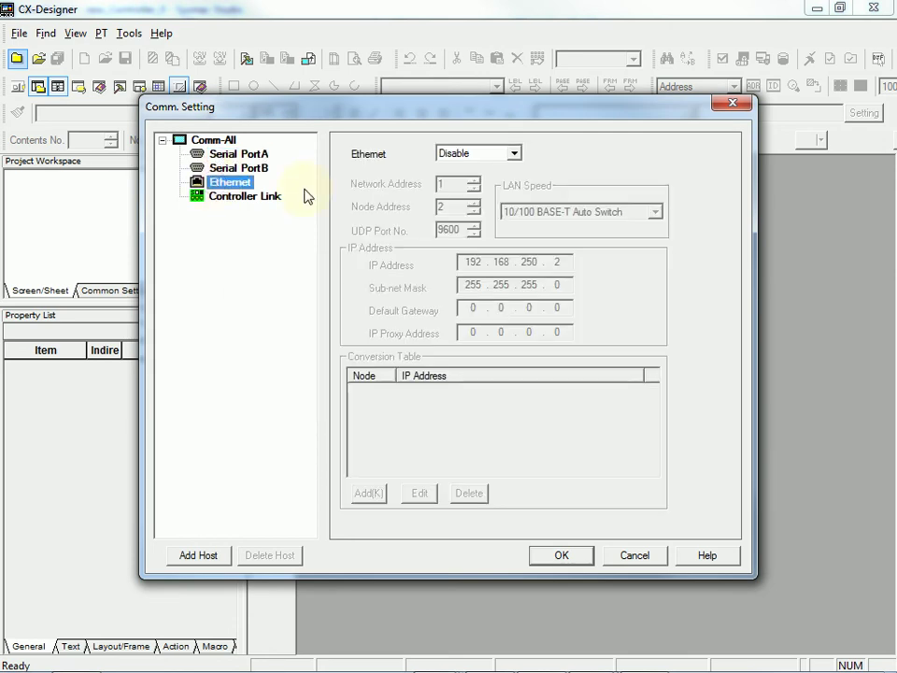
{"action": "left_click", "coordinate": [484, 156]}
{"action": "left_click", "coordinate": [473, 180]}
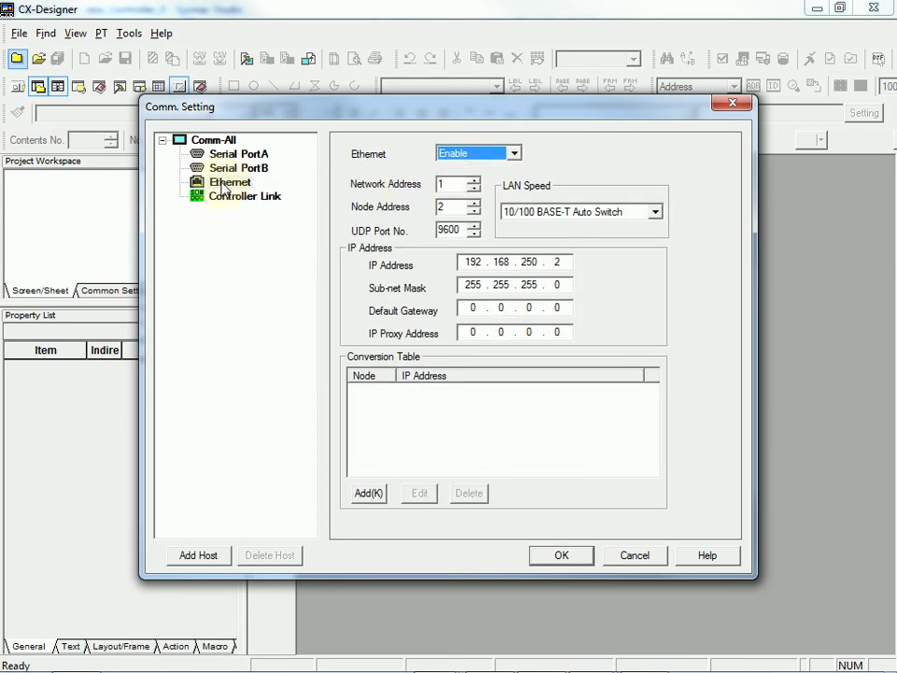
{"action": "left_click", "coordinate": [192, 553]}
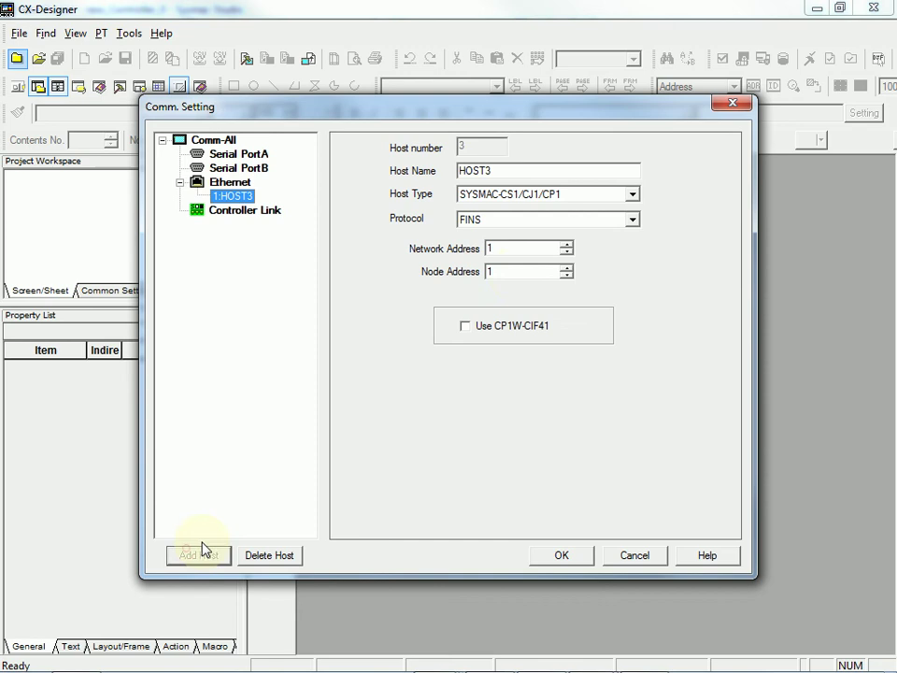
{"action": "double_click", "coordinate": [507, 174]}
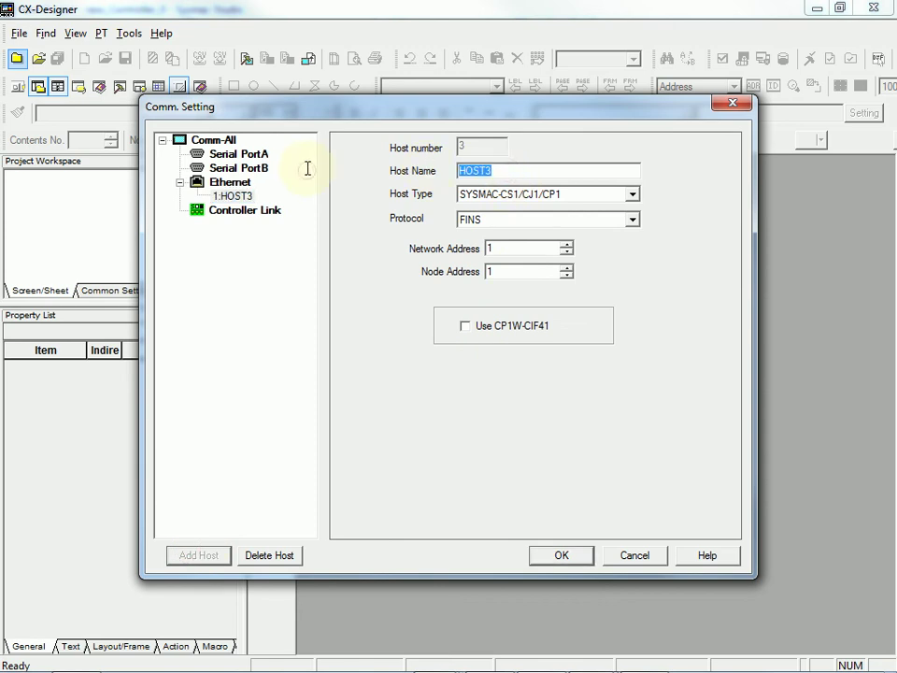
{"action": "type", "text": "NJ"}
{"action": "key", "text": "Tab"}
{"action": "key", "text": "Down"}
{"action": "key", "text": "Down"}
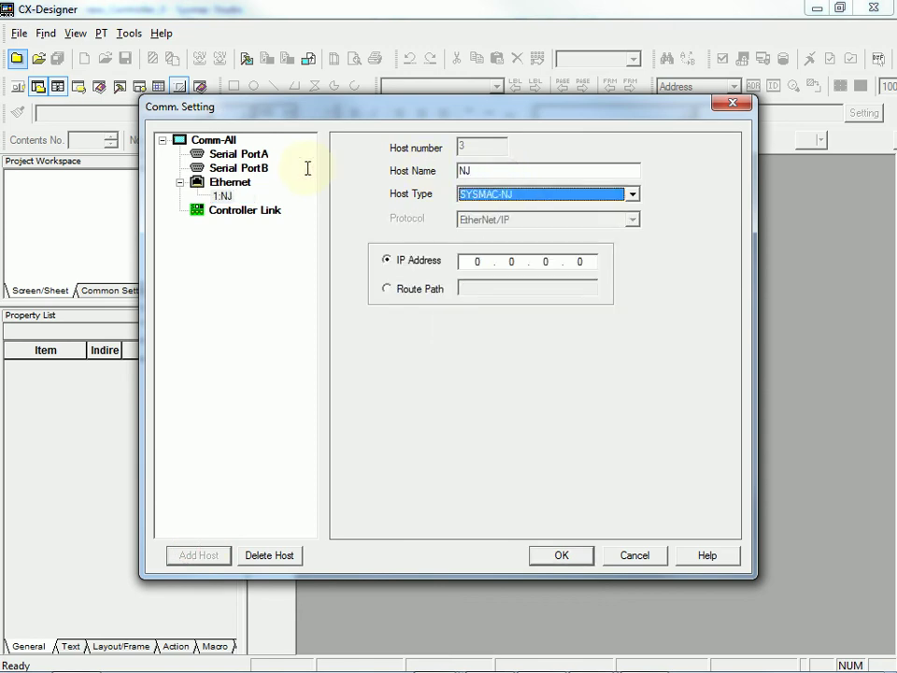
{"action": "left_click", "coordinate": [471, 263]}
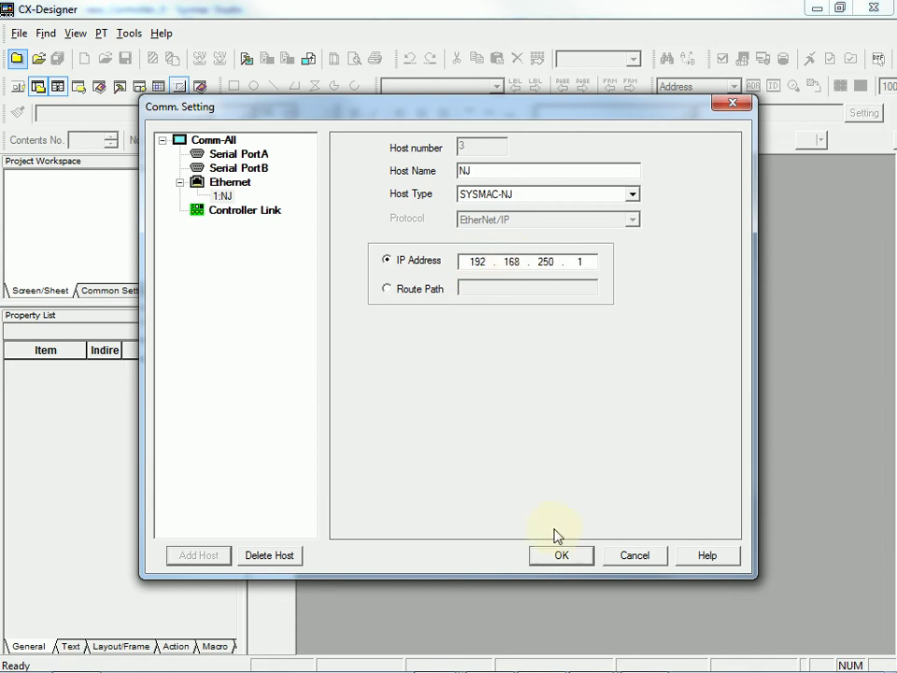
{"action": "left_click", "coordinate": [542, 559]}
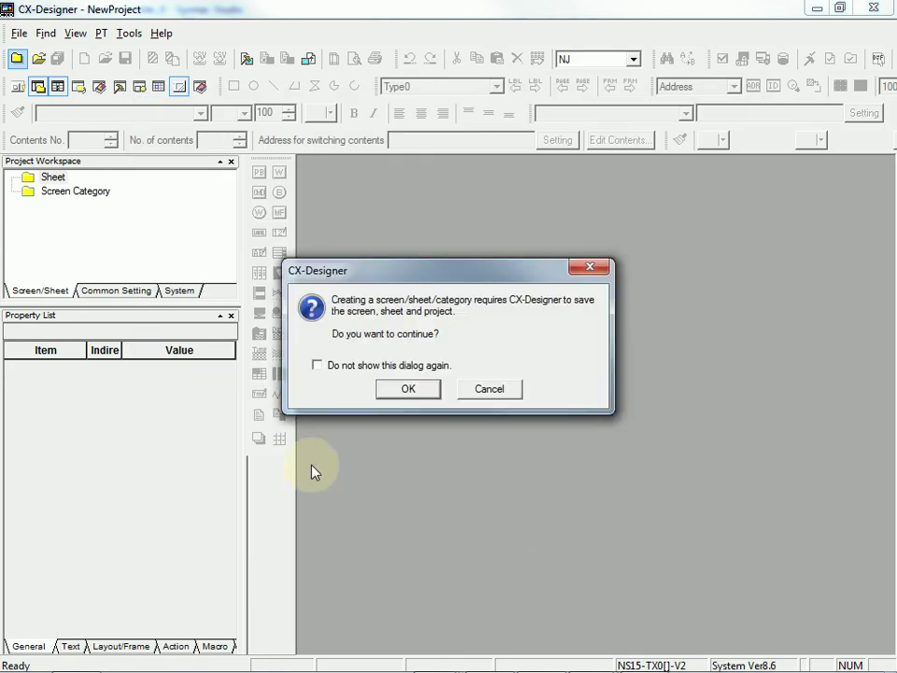
Save, create screen 0000, and draw a Numeral Display & Input near the top-left
{"action": "left_click", "coordinate": [410, 391]}
{"action": "left_click", "coordinate": [443, 389]}
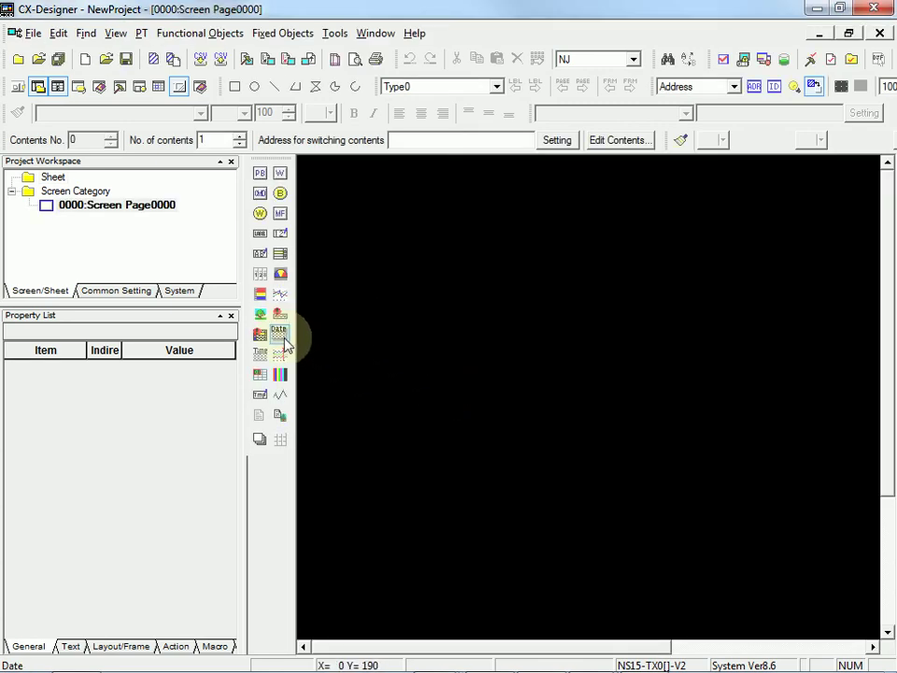
{"action": "left_click", "coordinate": [280, 233]}
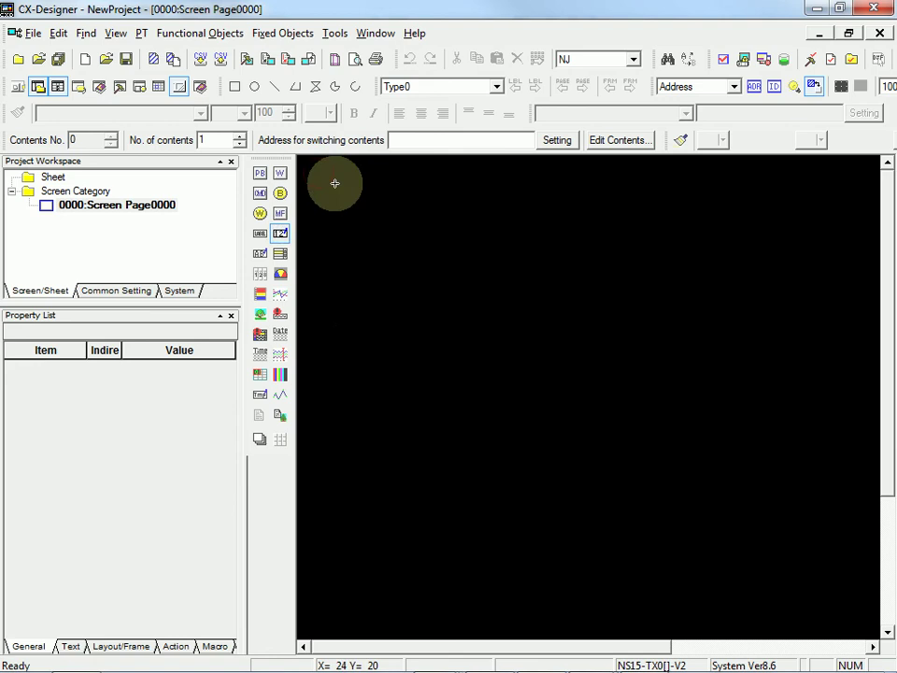
{"action": "left_click_drag", "start_coordinate": [319, 173], "coordinate": [520, 275]}
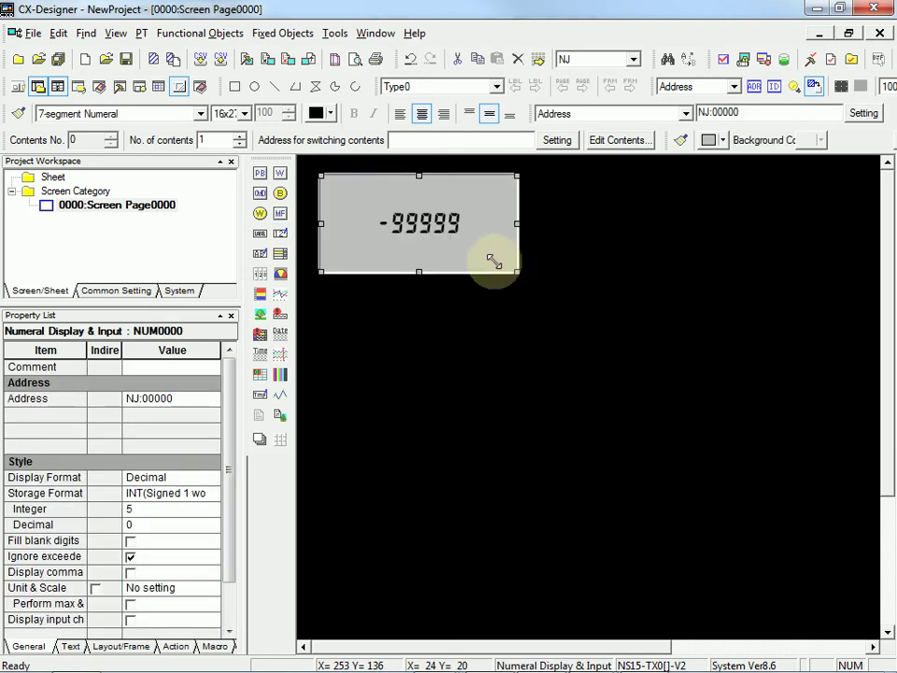
Set the display's storage type to LINT (Signed 4 words) with 3 integer digits
{"action": "double_click", "coordinate": [460, 243]}
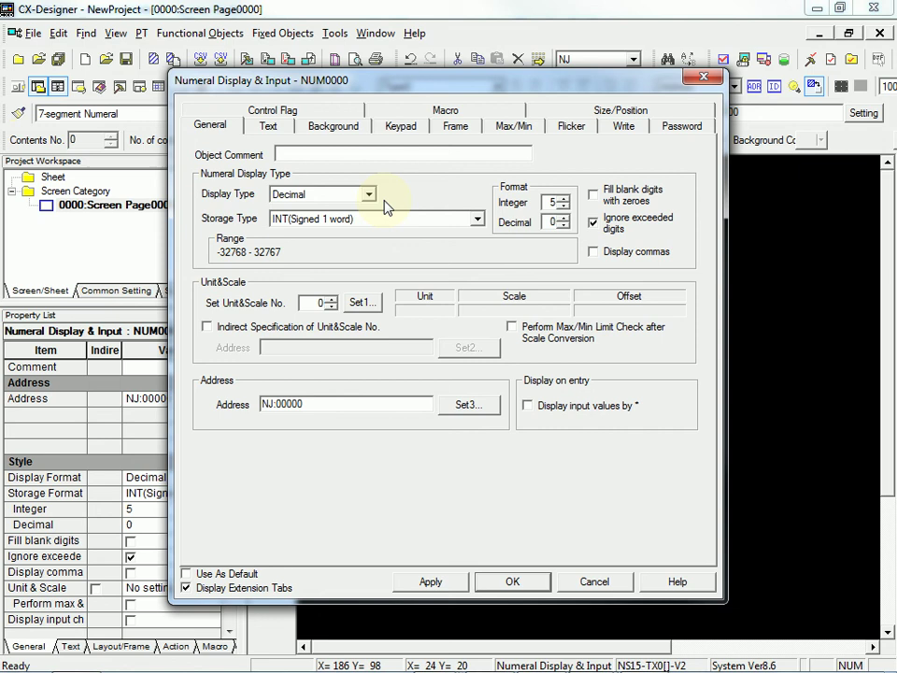
{"action": "left_click", "coordinate": [388, 223]}
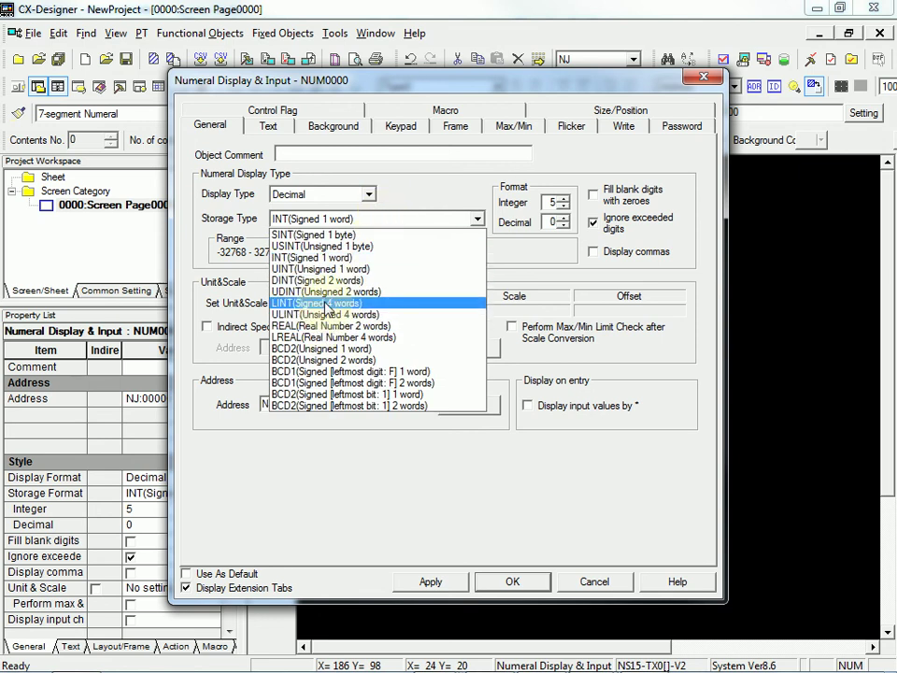
{"action": "left_click", "coordinate": [327, 304]}
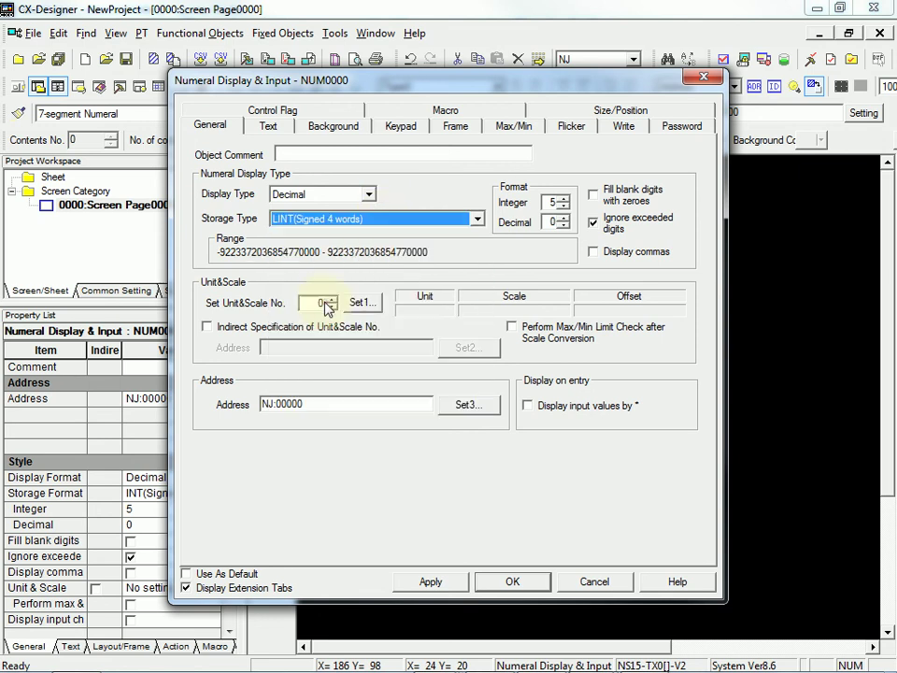
{"action": "left_click", "coordinate": [564, 209]}
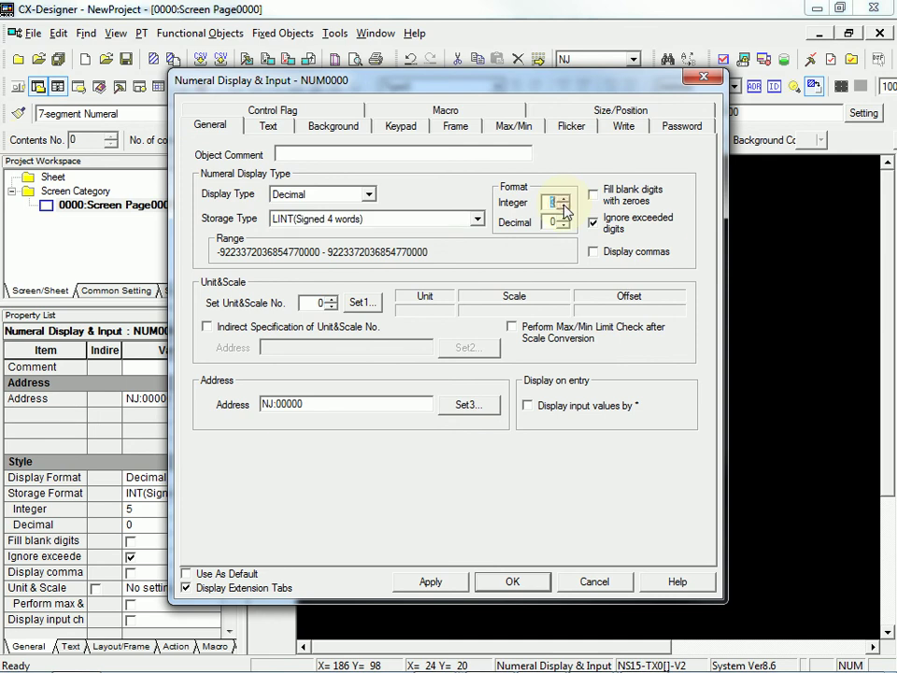
Define unit/scale entry 12 with unit 's' and scale 0.000000001
{"action": "left_click", "coordinate": [364, 305]}
{"action": "left_click", "coordinate": [506, 436]}
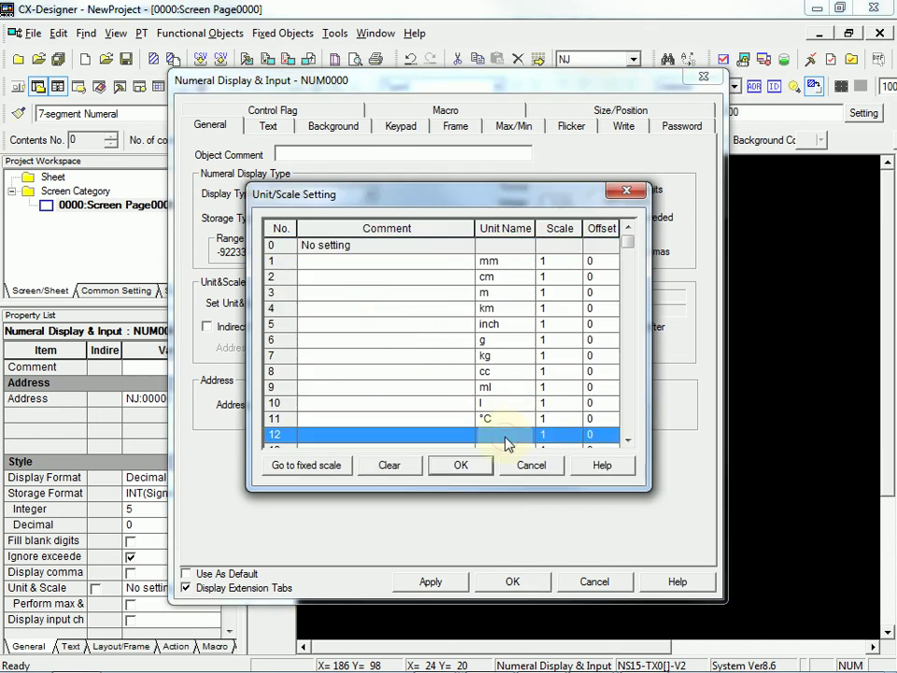
{"action": "left_click", "coordinate": [505, 436]}
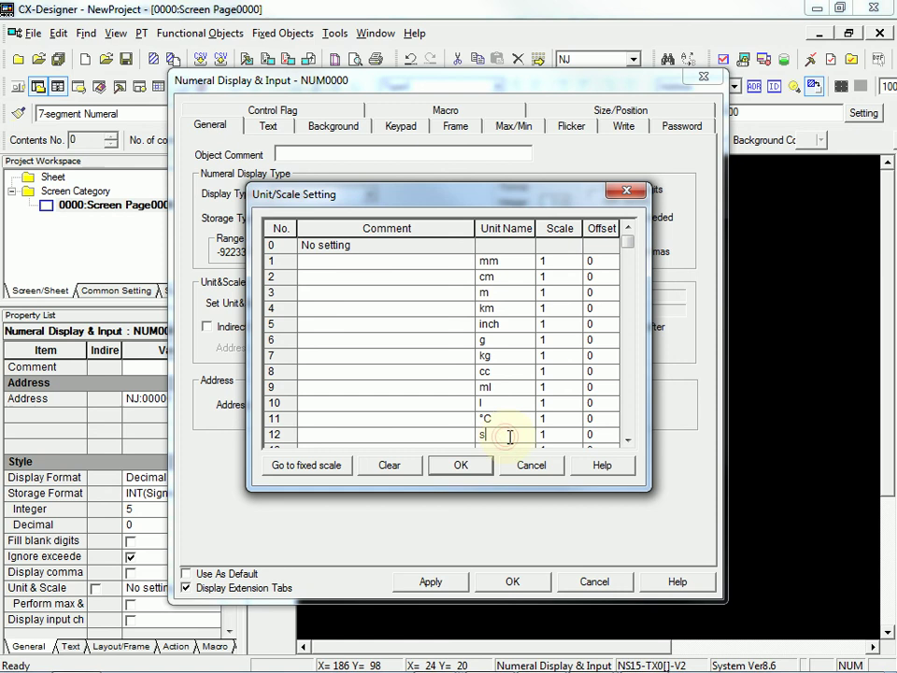
{"action": "left_click", "coordinate": [566, 437]}
{"action": "left_click", "coordinate": [565, 440]}
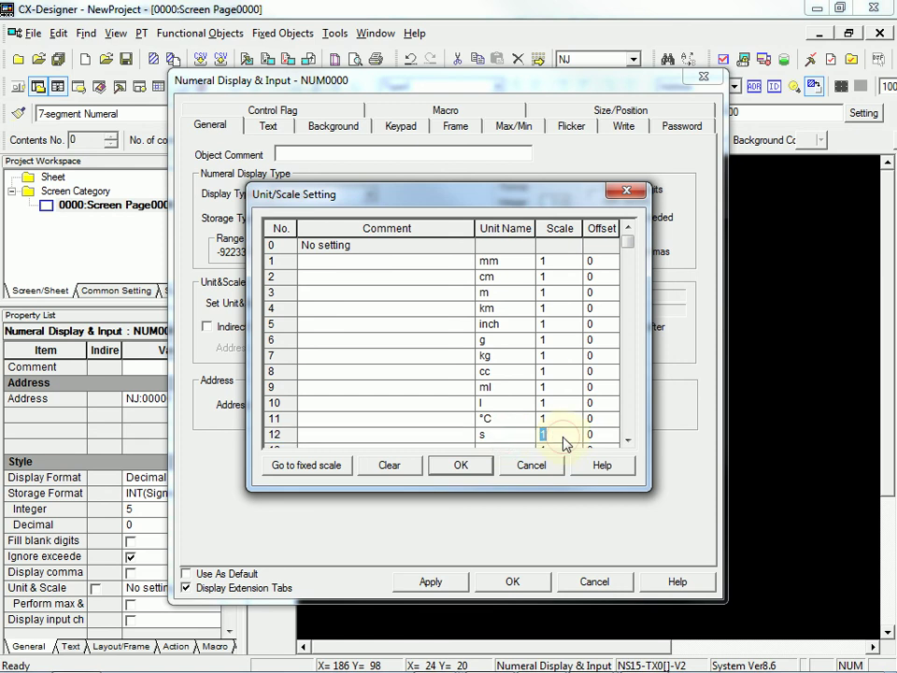
{"action": "type", "text": "0.000000001"}
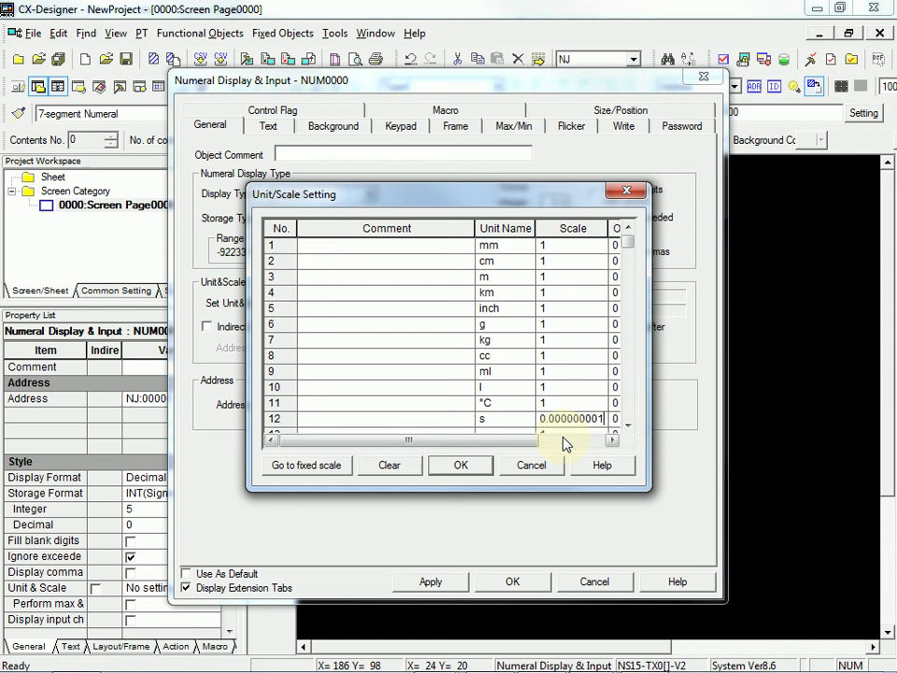
{"action": "left_click", "coordinate": [447, 467]}
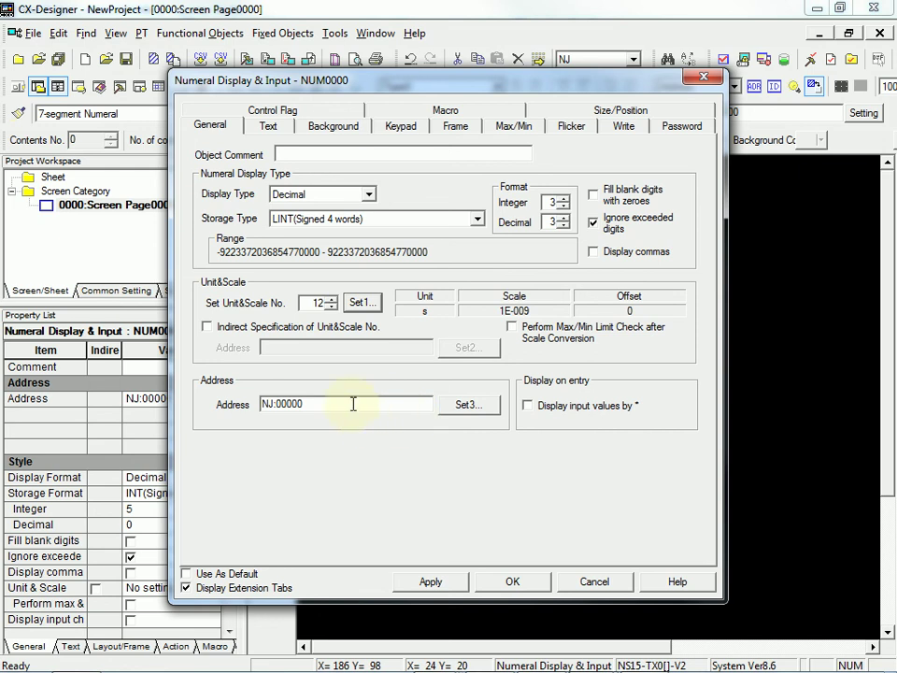
Address the numeral display to Work Area word NJ:WR00000 as LINT (Signed, 4 words)
{"action": "left_click", "coordinate": [465, 406]}
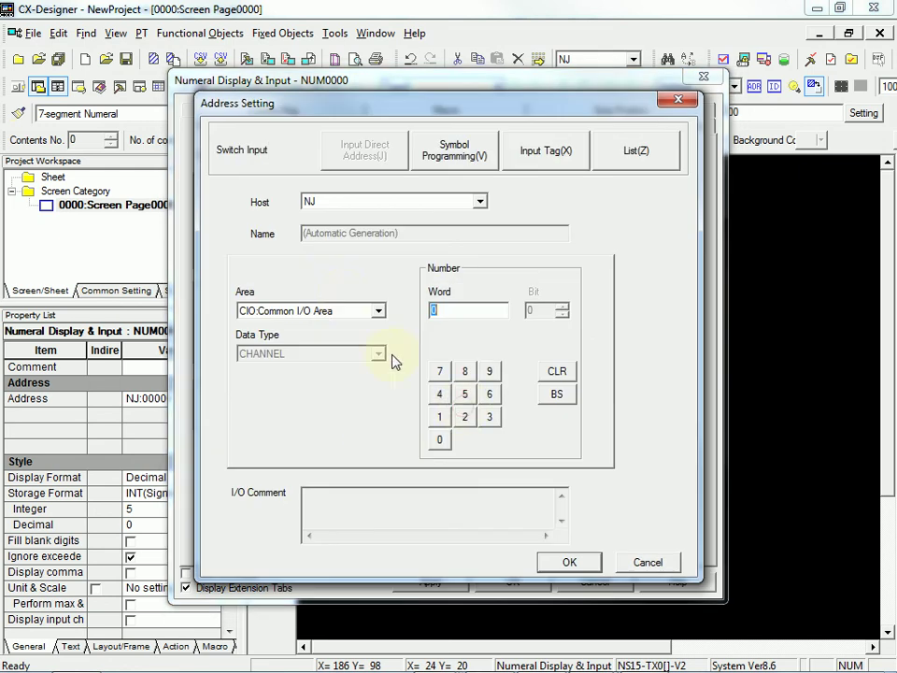
{"action": "left_click", "coordinate": [348, 315]}
{"action": "scroll", "coordinate": [280, 355], "scroll_direction": "down", "scroll_amount": 1}
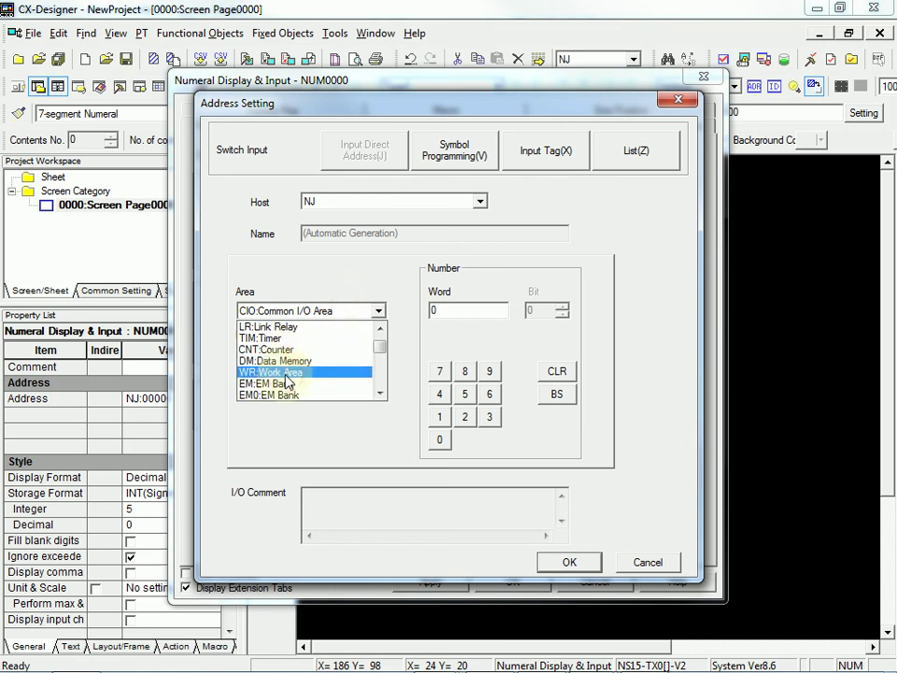
{"action": "left_click", "coordinate": [286, 374]}
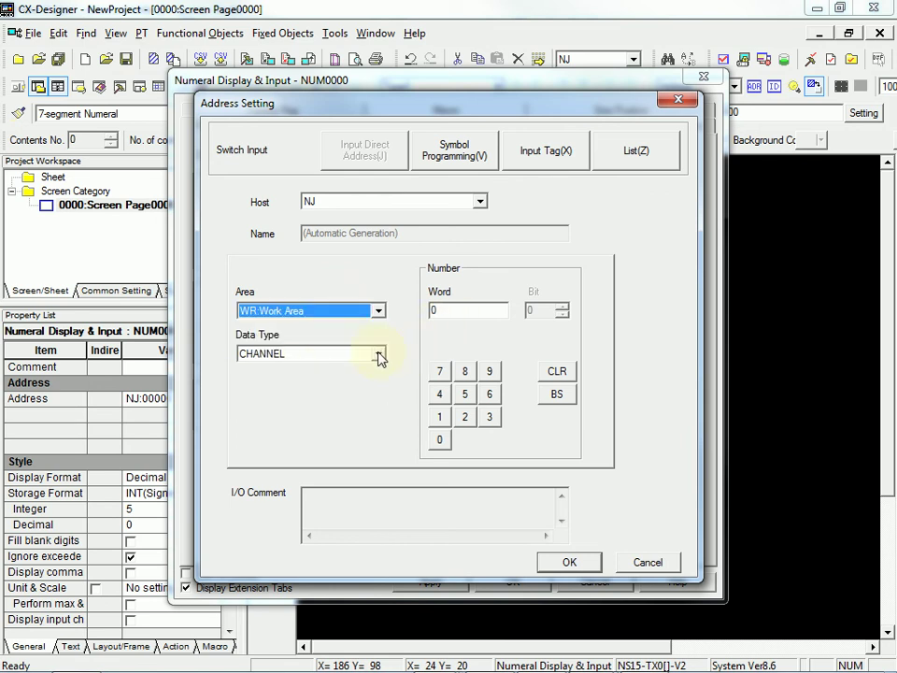
{"action": "left_click", "coordinate": [380, 355]}
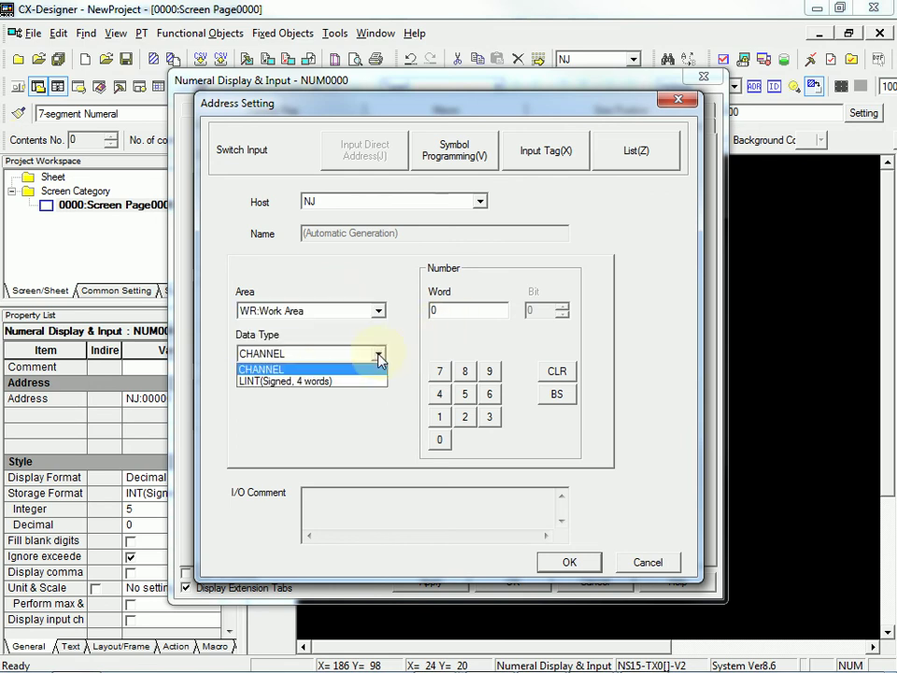
{"action": "left_click", "coordinate": [328, 378]}
{"action": "left_click", "coordinate": [567, 561]}
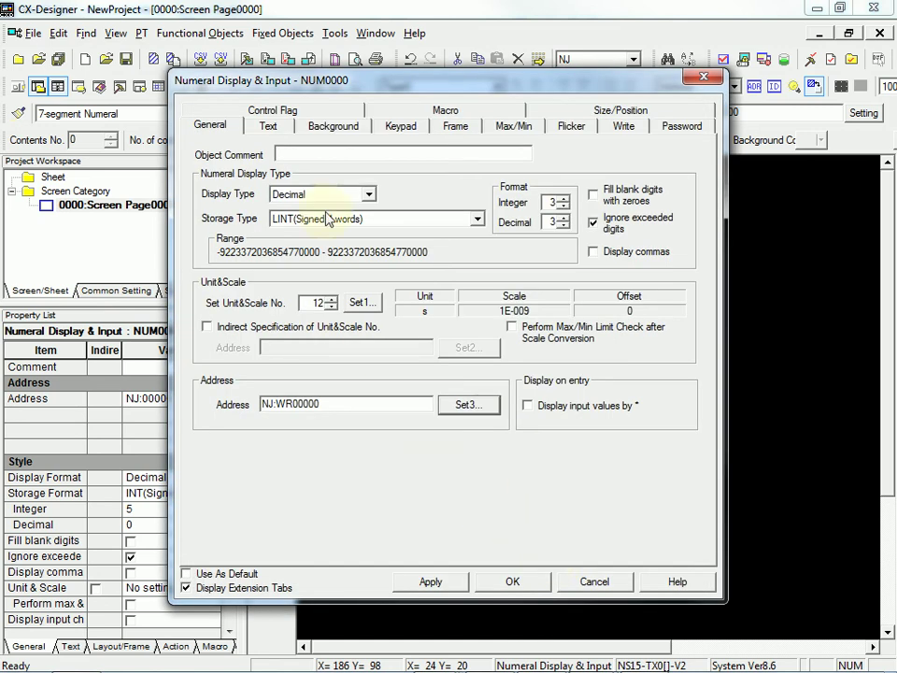
Set the numeral display's font to Gothic Numeral at size 32
{"action": "left_click", "coordinate": [270, 128]}
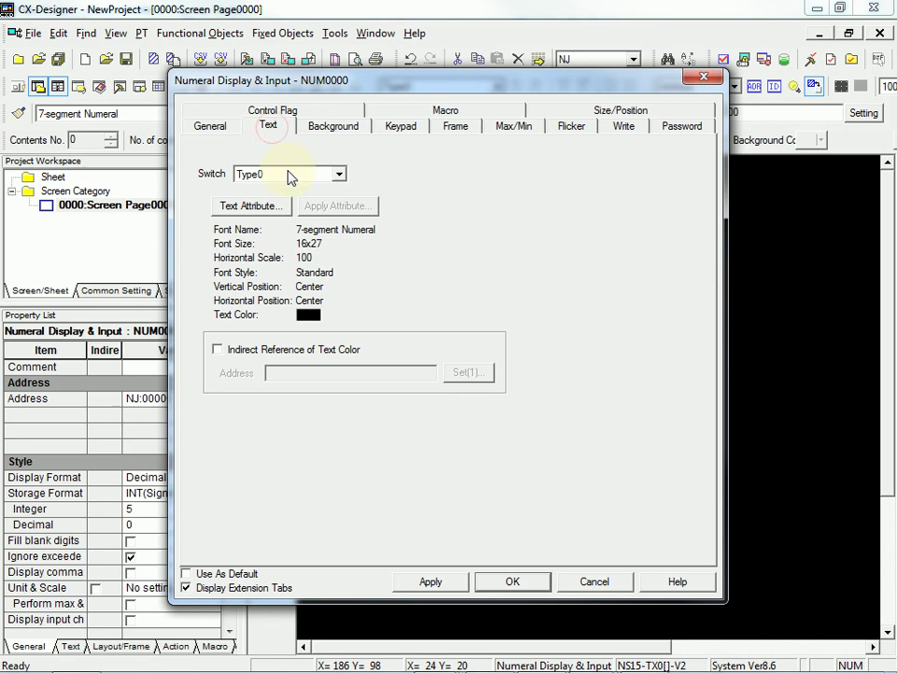
{"action": "left_click", "coordinate": [264, 207]}
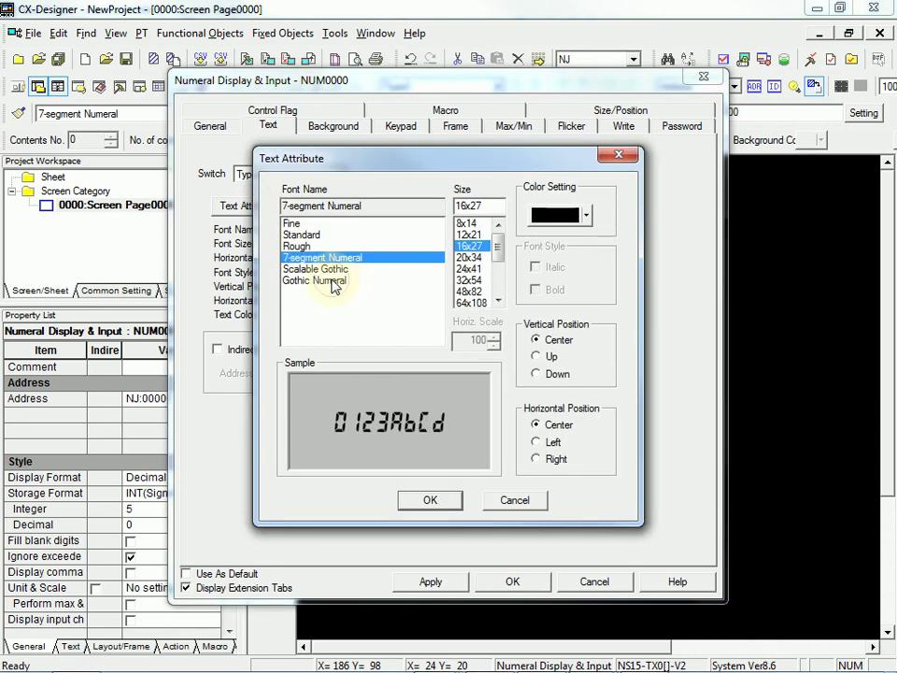
{"action": "left_click", "coordinate": [333, 281]}
{"action": "left_click", "coordinate": [467, 257]}
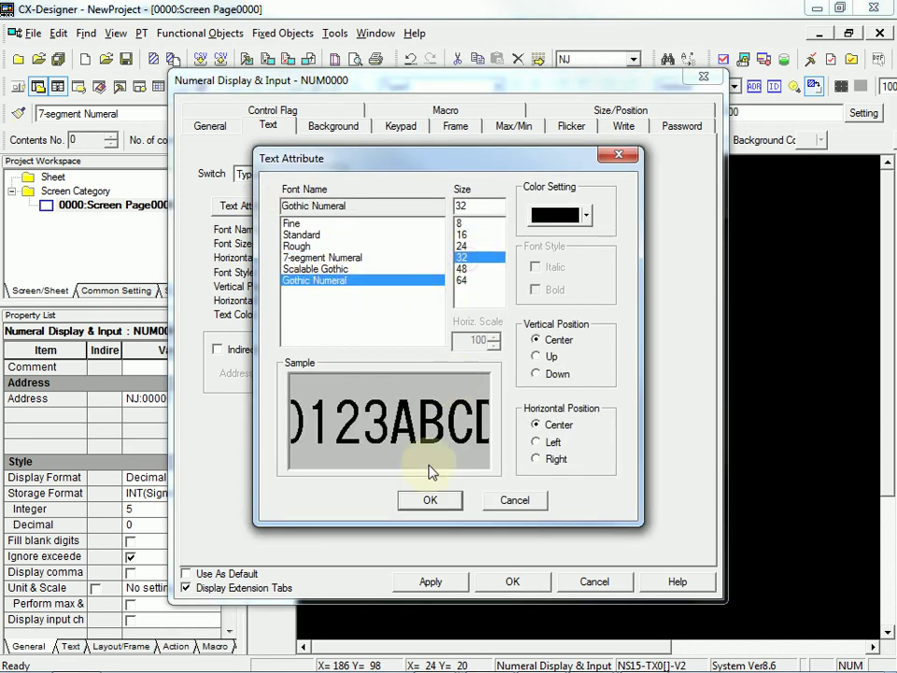
{"action": "left_click", "coordinate": [429, 499]}
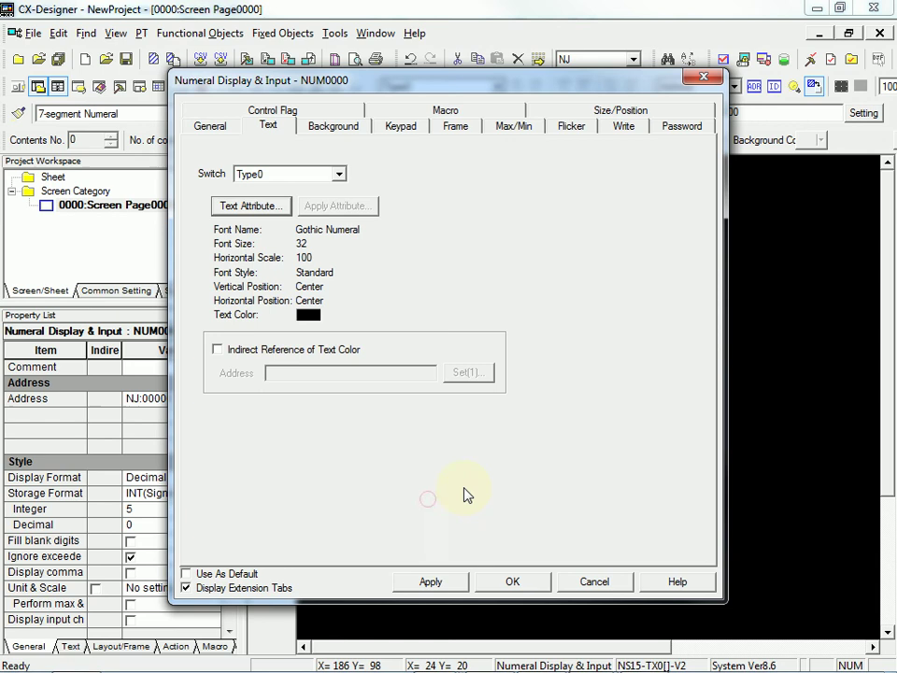
{"action": "left_click", "coordinate": [501, 580]}
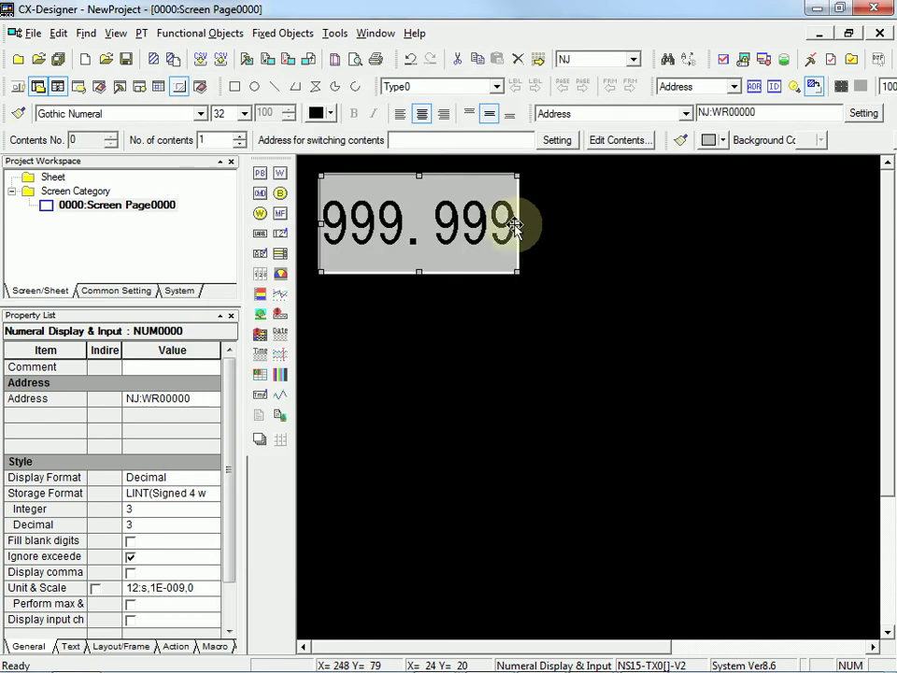
Widen the numeral display and place a copy of it directly below
{"action": "left_click_drag", "start_coordinate": [517, 222], "coordinate": [541, 223]}
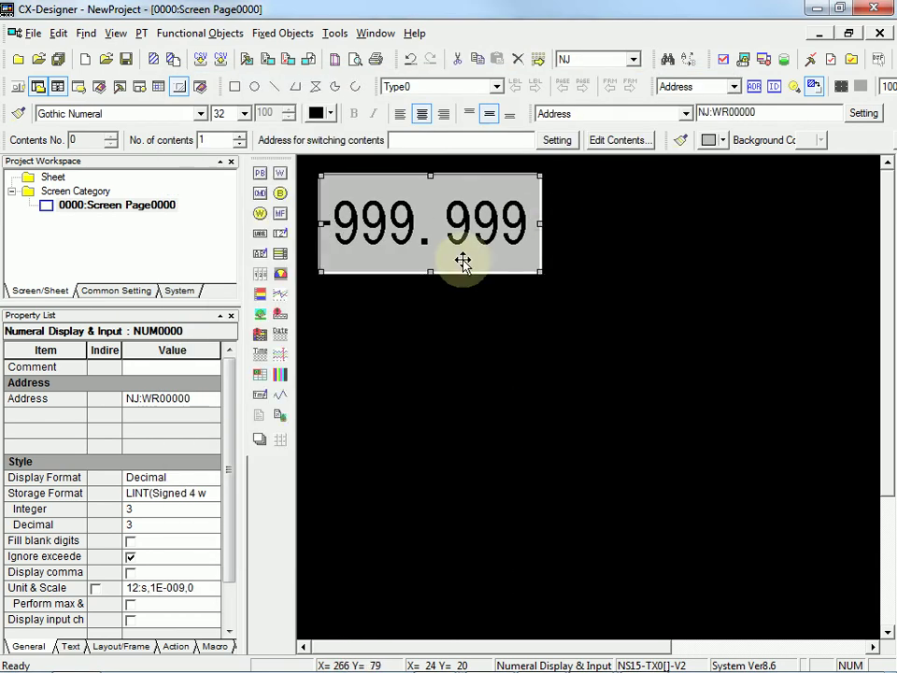
{"action": "left_click", "coordinate": [416, 295]}
{"action": "left_click", "coordinate": [414, 246]}
{"action": "key", "text": "ctrl+c"}
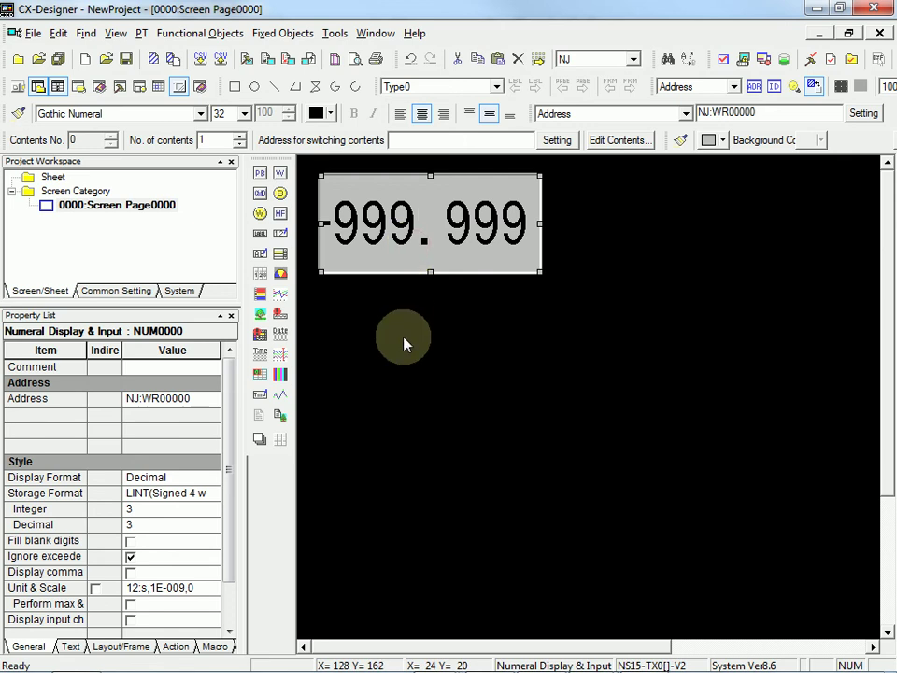
{"action": "key", "text": "ctrl+v"}
{"action": "left_click_drag", "start_coordinate": [423, 264], "coordinate": [414, 348]}
Change the copy's address to work-area word 4 (NJ:WR00004)
{"action": "double_click", "coordinate": [414, 348]}
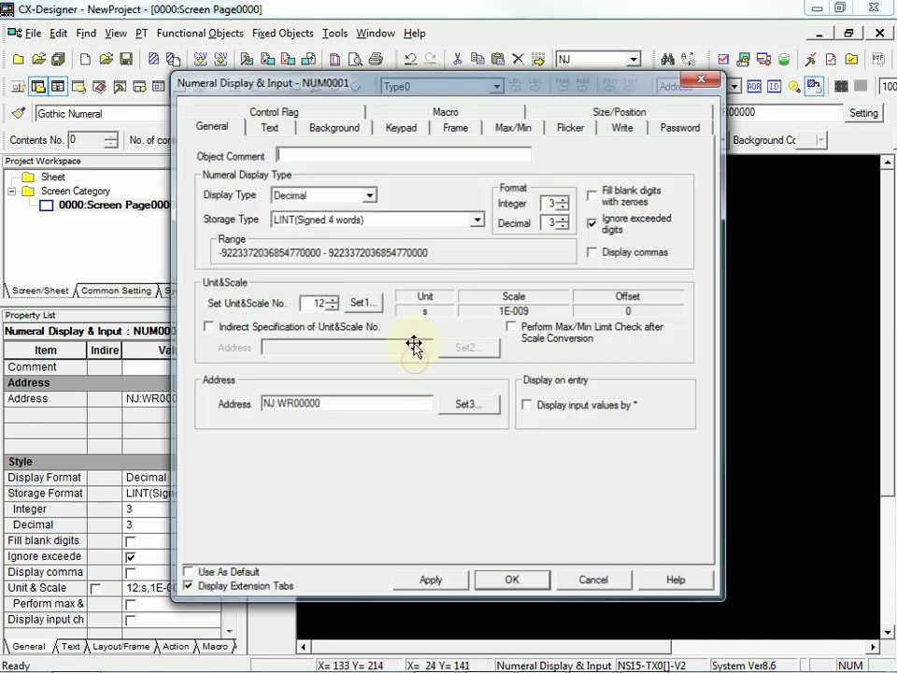
{"action": "left_click", "coordinate": [468, 406]}
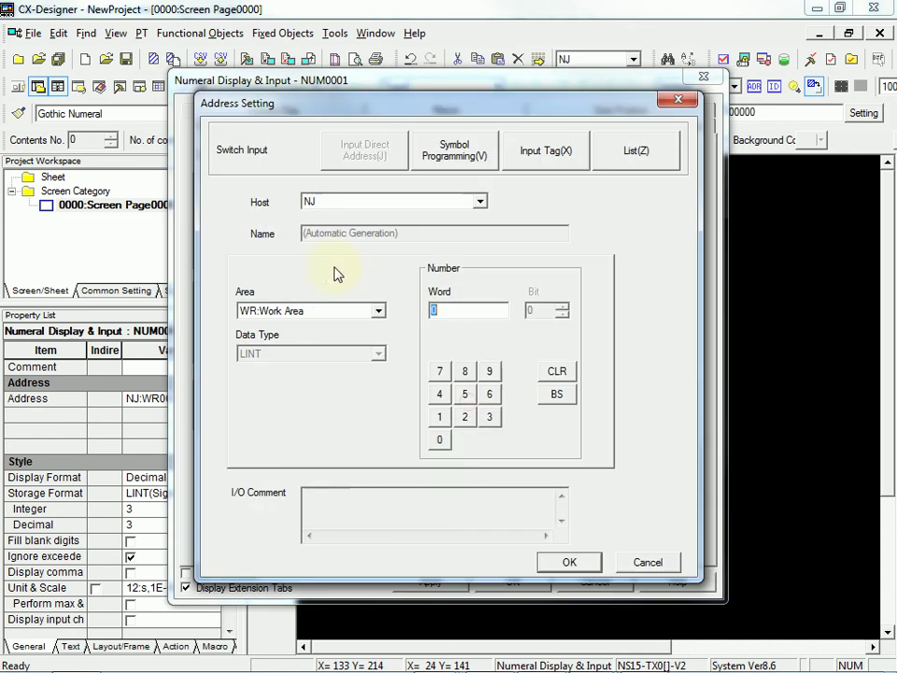
{"action": "left_click", "coordinate": [439, 395]}
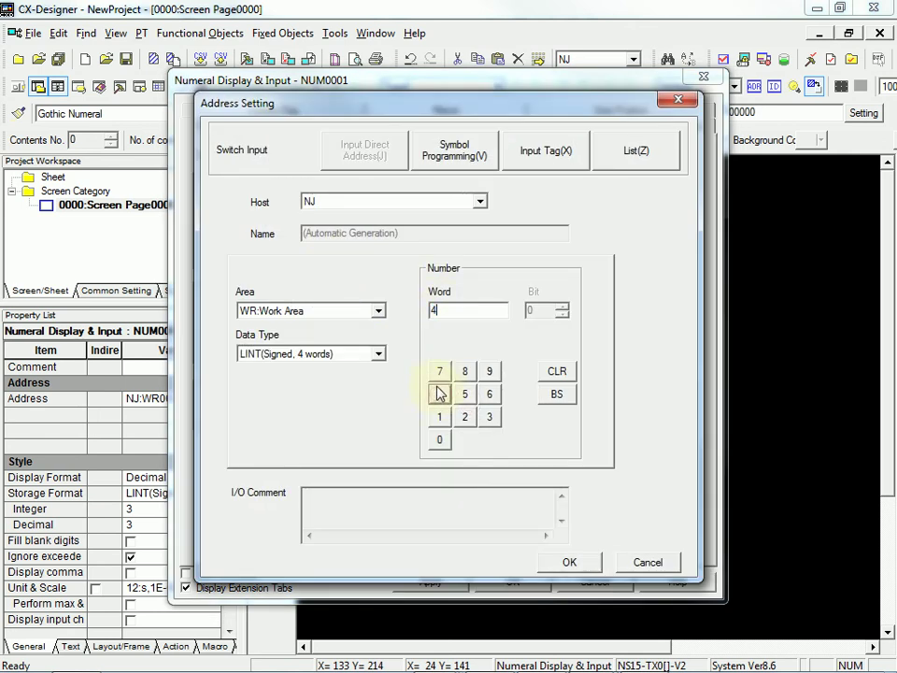
{"action": "left_click", "coordinate": [572, 562]}
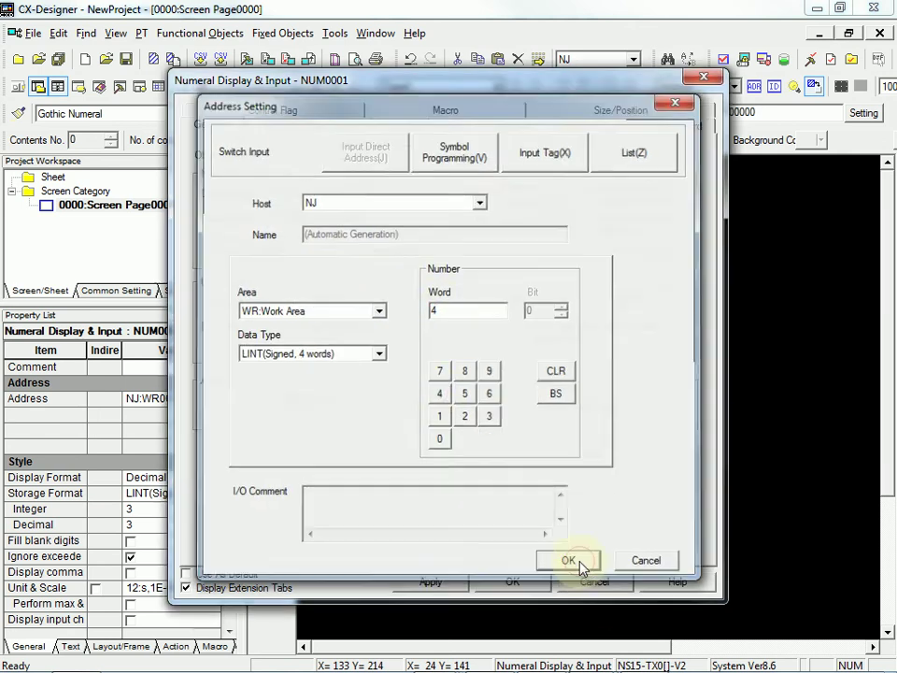
{"action": "left_click", "coordinate": [528, 580]}
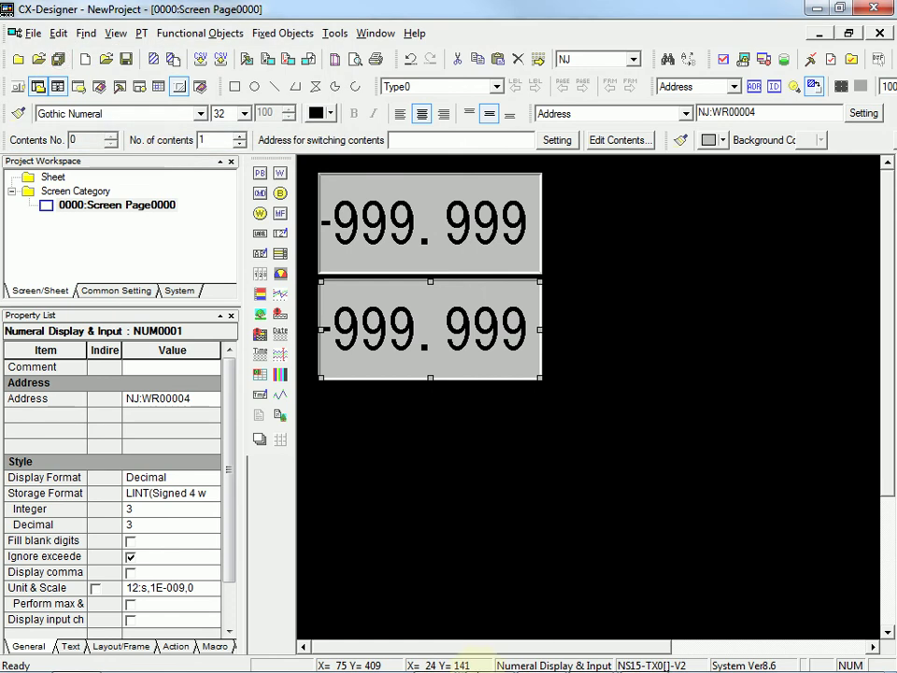
Start the NS integrated simulation in Sysmac Studio and run it with the NJ host
{"action": "left_click", "coordinate": [489, 655]}
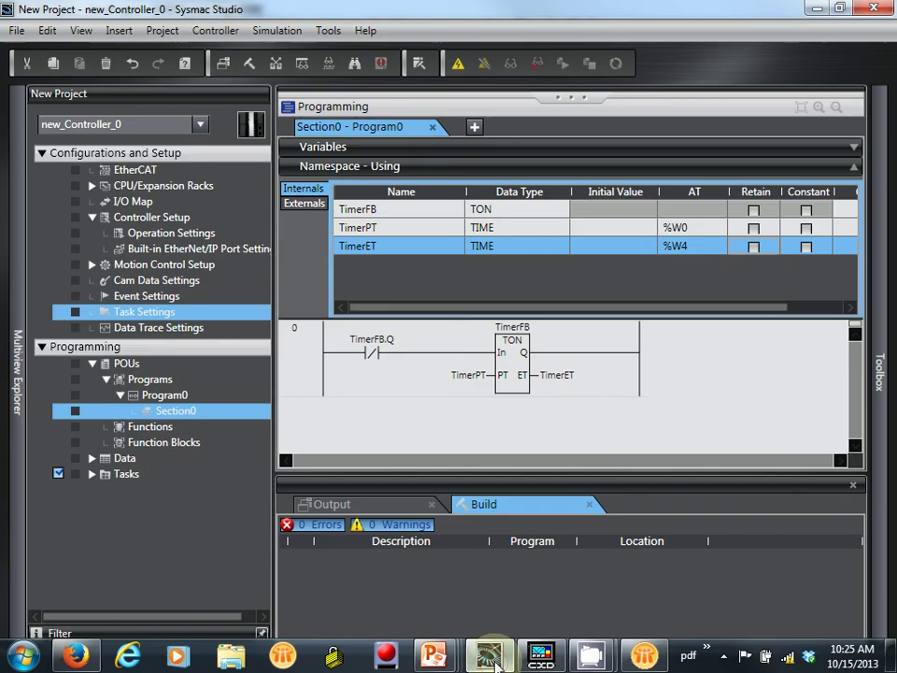
{"action": "left_click", "coordinate": [268, 32]}
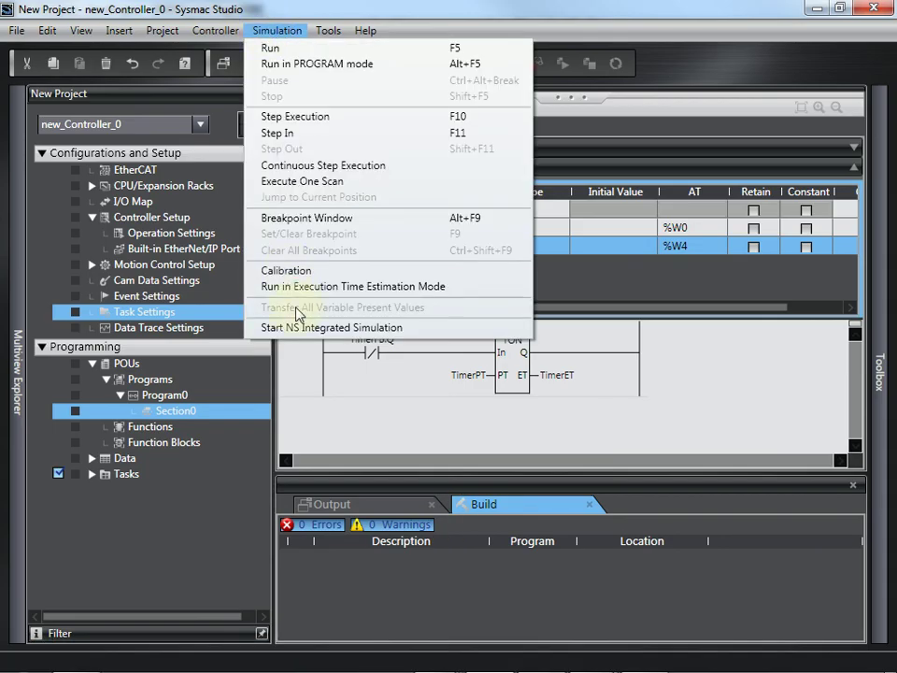
{"action": "left_click", "coordinate": [297, 327]}
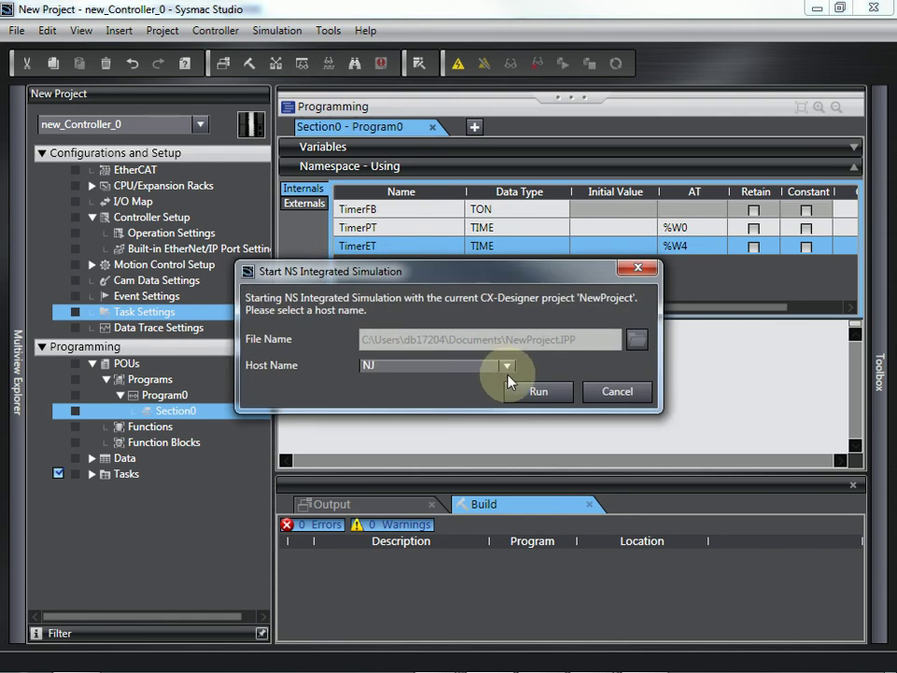
{"action": "left_click", "coordinate": [520, 397]}
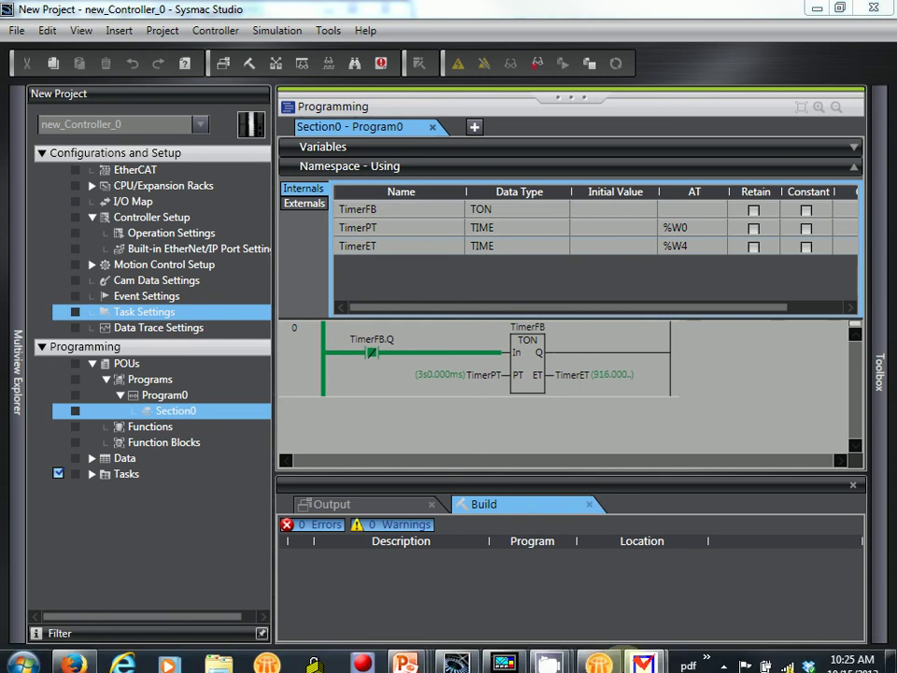
On the CX-Designer test screen, enter 2.5 for the preset display so it reads 2.500
{"action": "mouse_move", "coordinate": [659, 643]}
{"action": "left_click", "coordinate": [739, 552]}
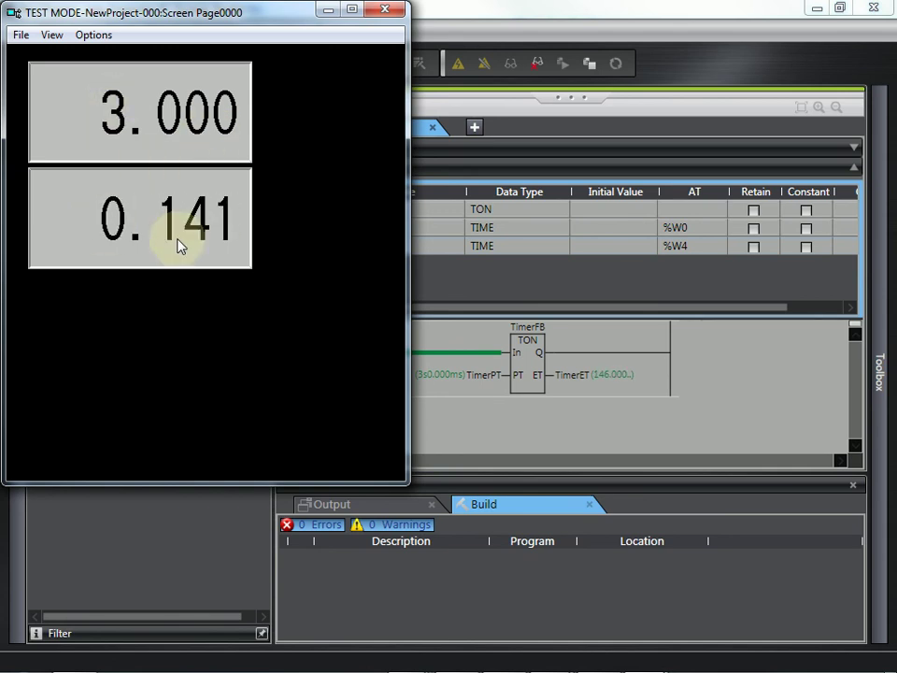
{"action": "left_click", "coordinate": [145, 117]}
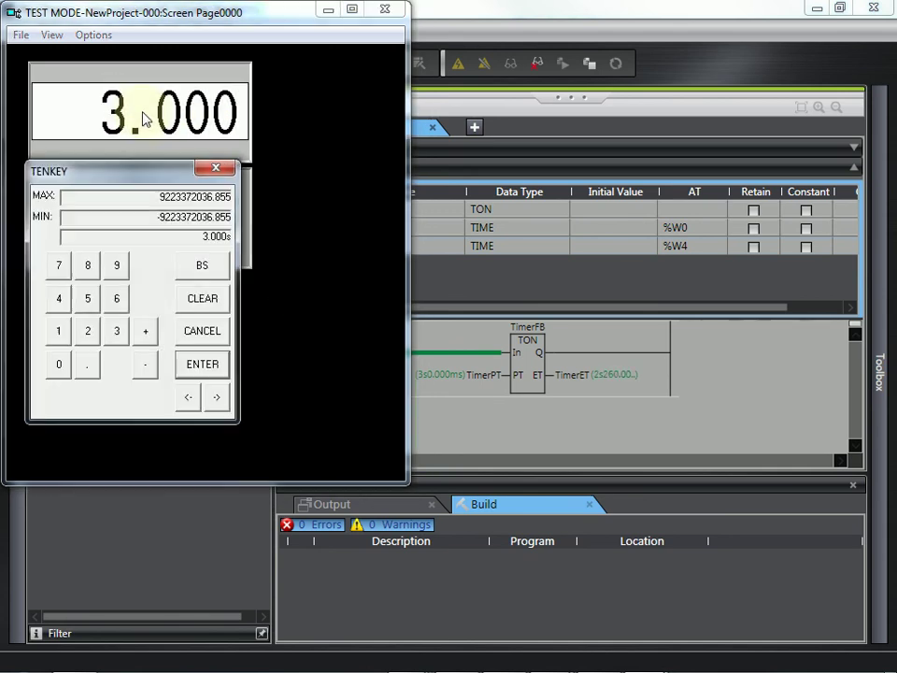
{"action": "left_click", "coordinate": [88, 335]}
{"action": "left_click", "coordinate": [87, 364]}
{"action": "left_click", "coordinate": [88, 303]}
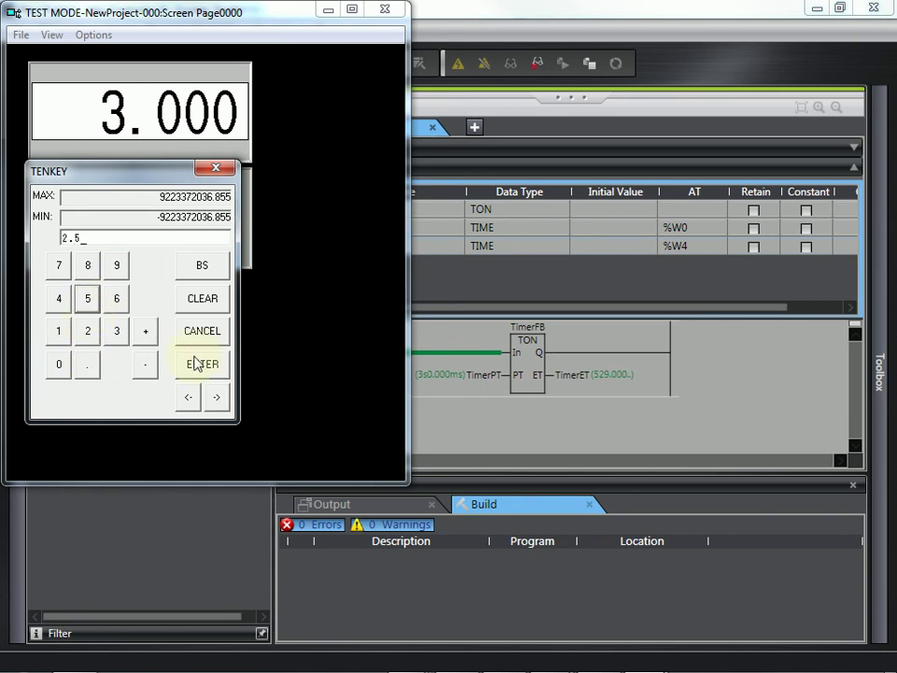
{"action": "left_click", "coordinate": [198, 363]}
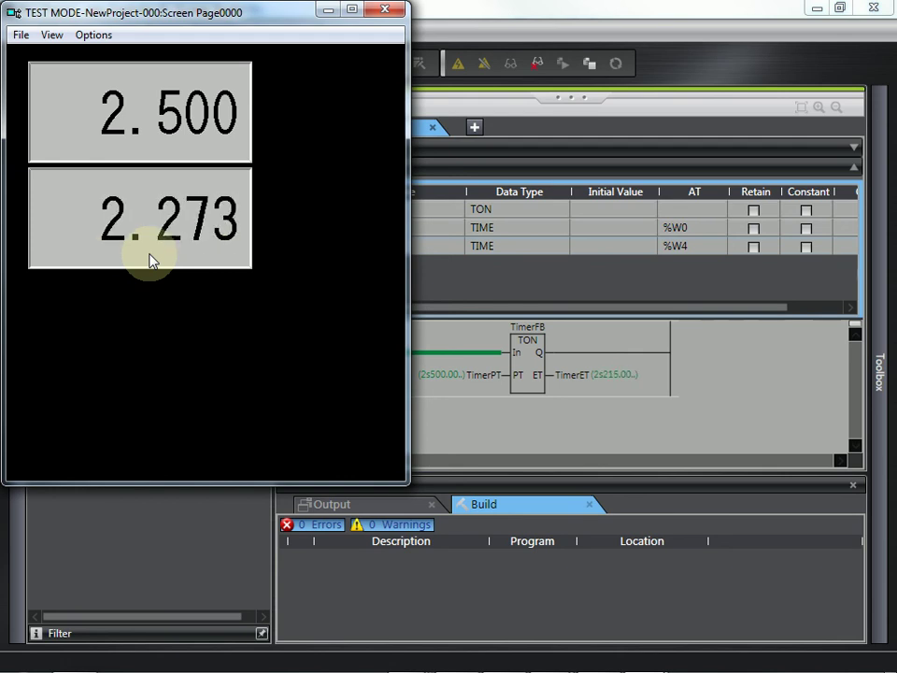
{"action": "mouse_move", "coordinate": [234, 666]}
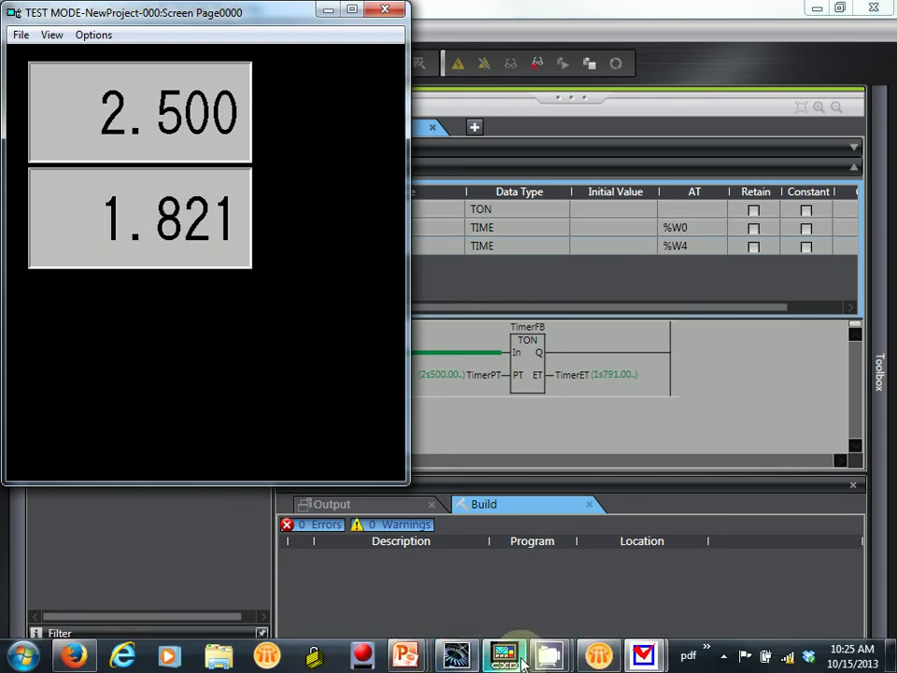